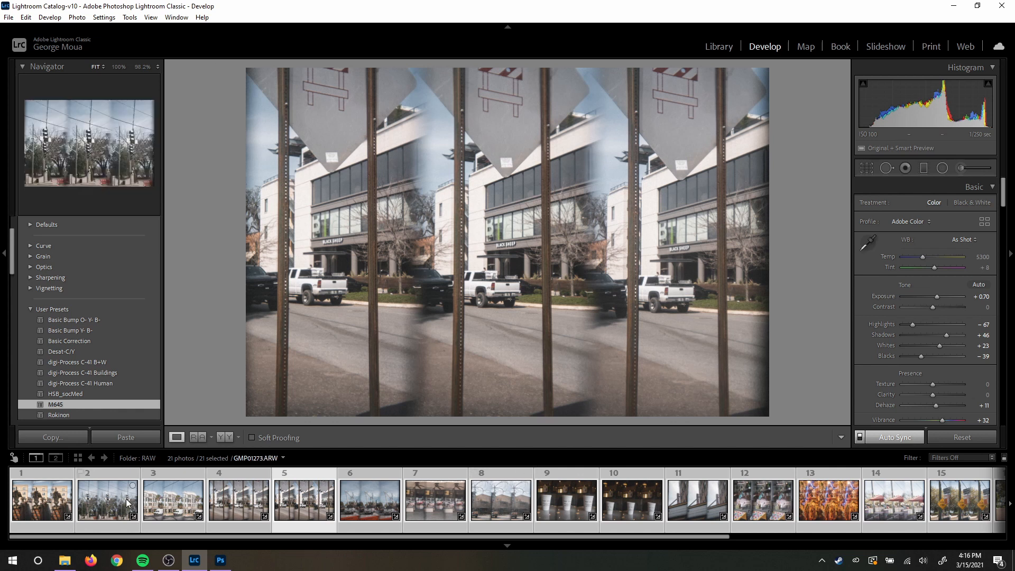
Step: Apply the M645 user preset to the selected photos and reshape the tone curve with points at 34/24 and 121/119
click(77, 405)
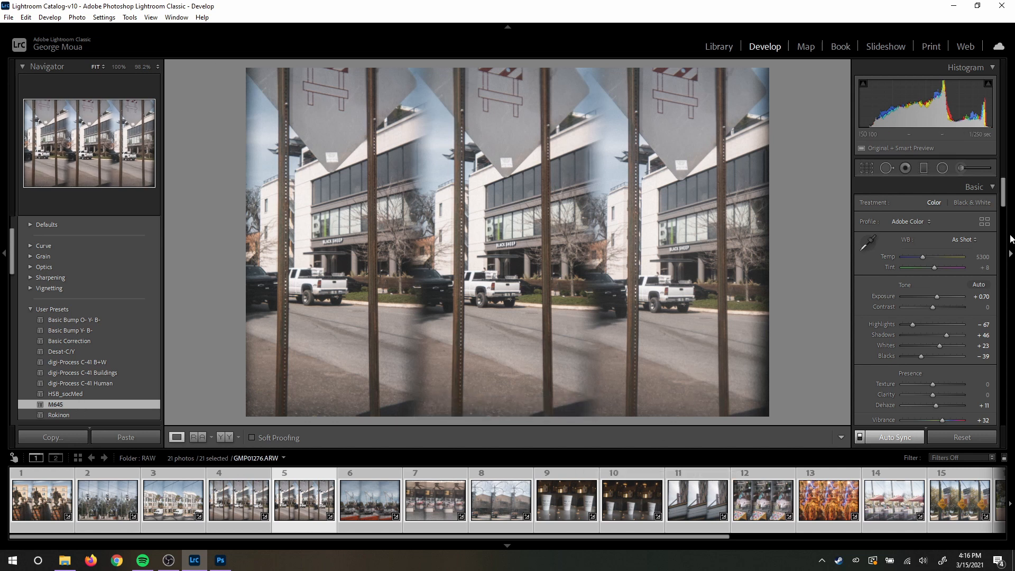
drag(1004, 201, 998, 242)
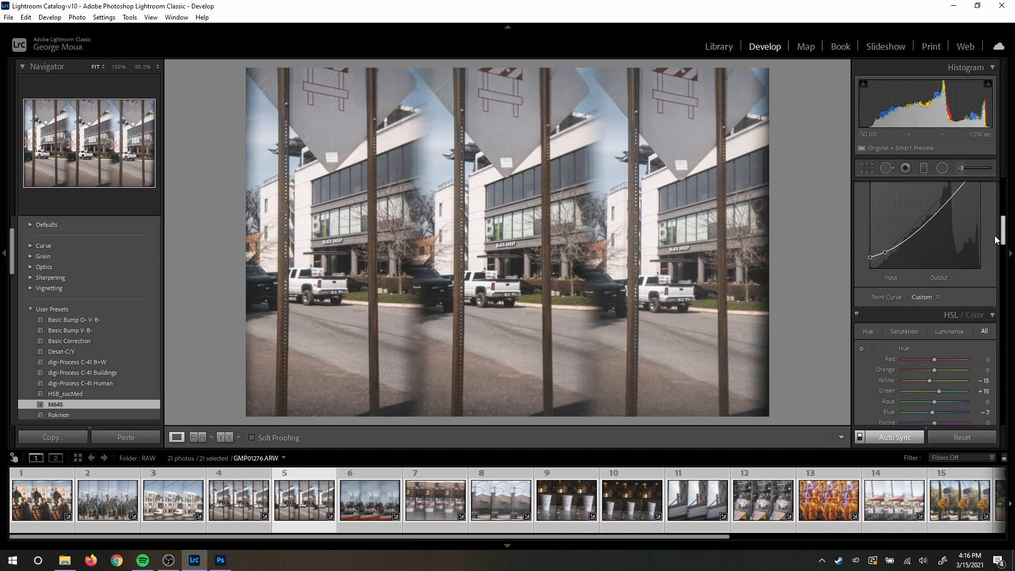
mouse_move(870, 258)
mouse_down()
mouse_move(870, 269)
mouse_move(885, 260)
mouse_up()
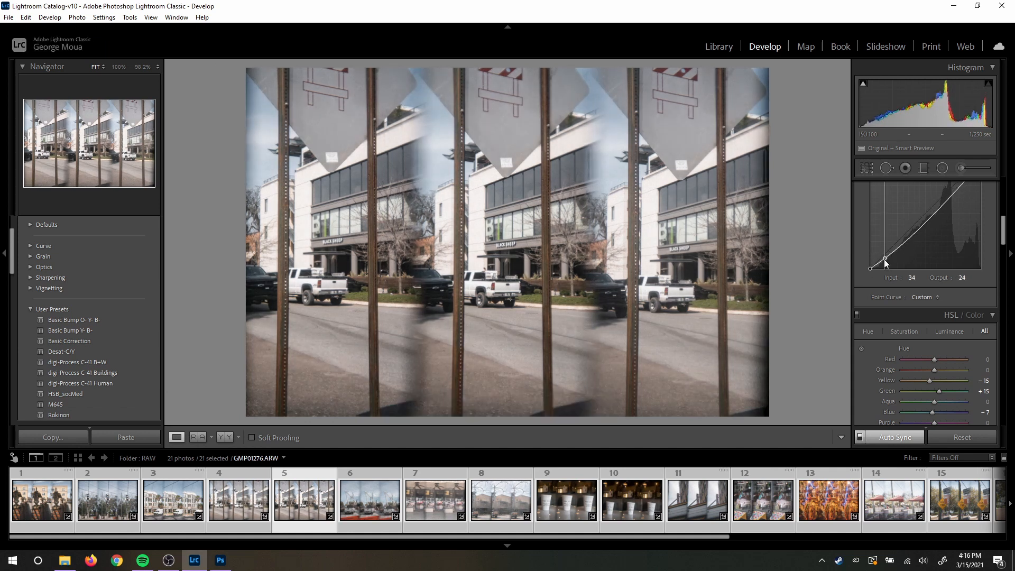
drag(921, 229, 923, 217)
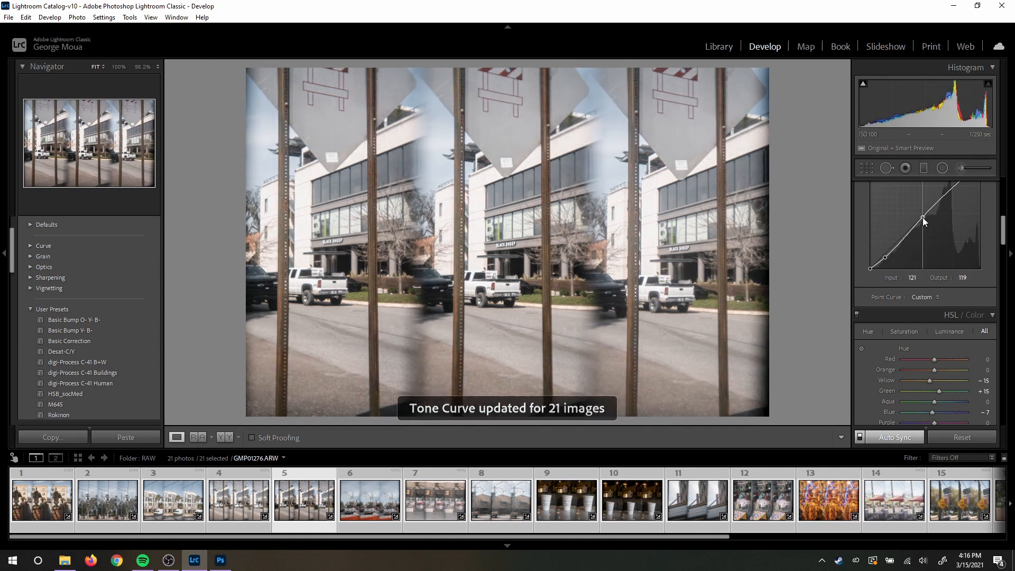
Step: Strengthen the blues in the HSL color adjustments and set the grain Amount to 0
drag(1003, 233, 1003, 264)
drag(920, 265, 935, 255)
click(930, 255)
drag(998, 260, 1006, 383)
drag(916, 385, 867, 385)
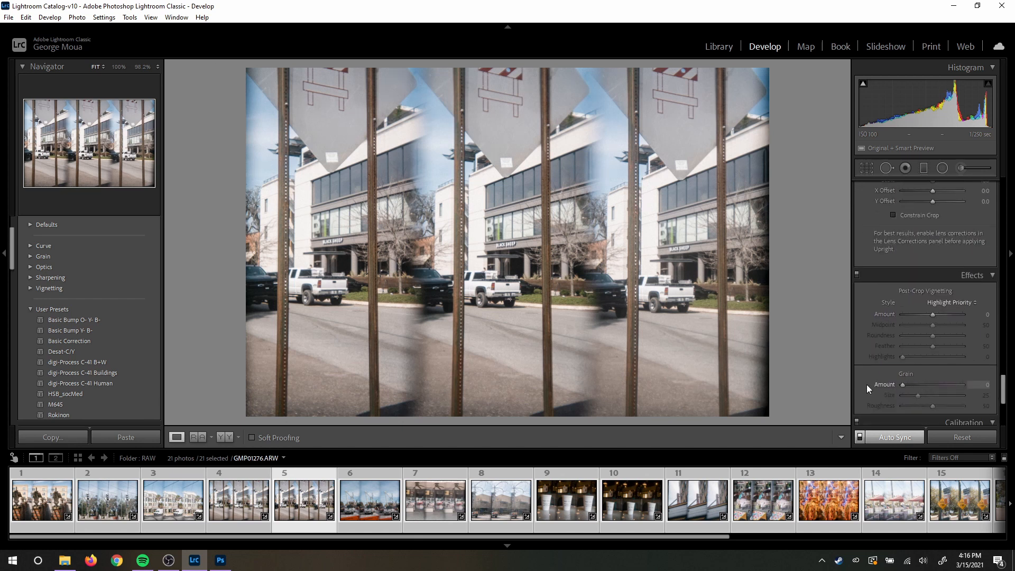
Step: Set Vibrance to +21, Saturation to -9 and Exposure to +0.44 for all selected photos
drag(1008, 391, 1001, 220)
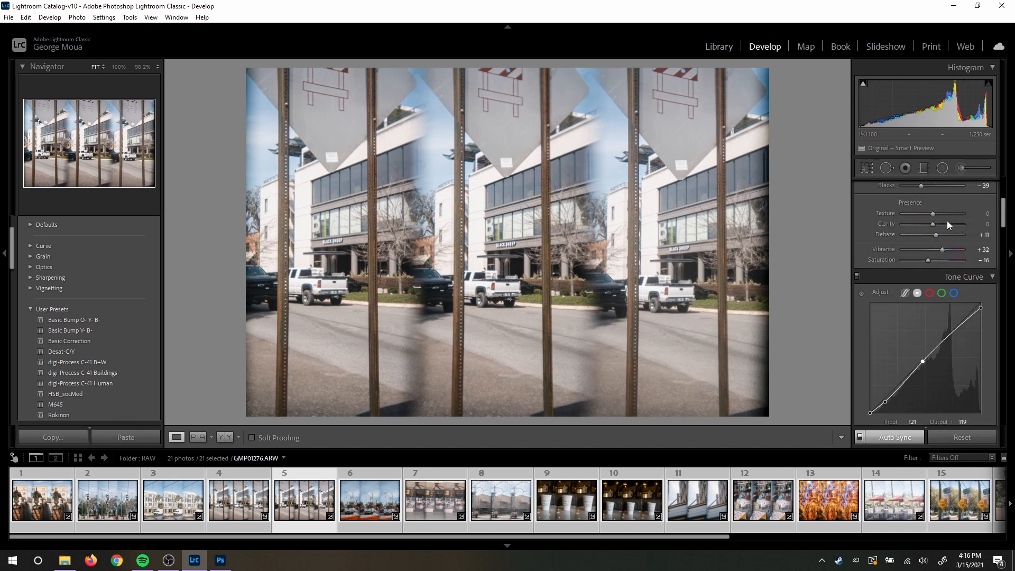
scroll(957, 226, up, 3)
drag(928, 332, 938, 330)
drag(1005, 208, 998, 196)
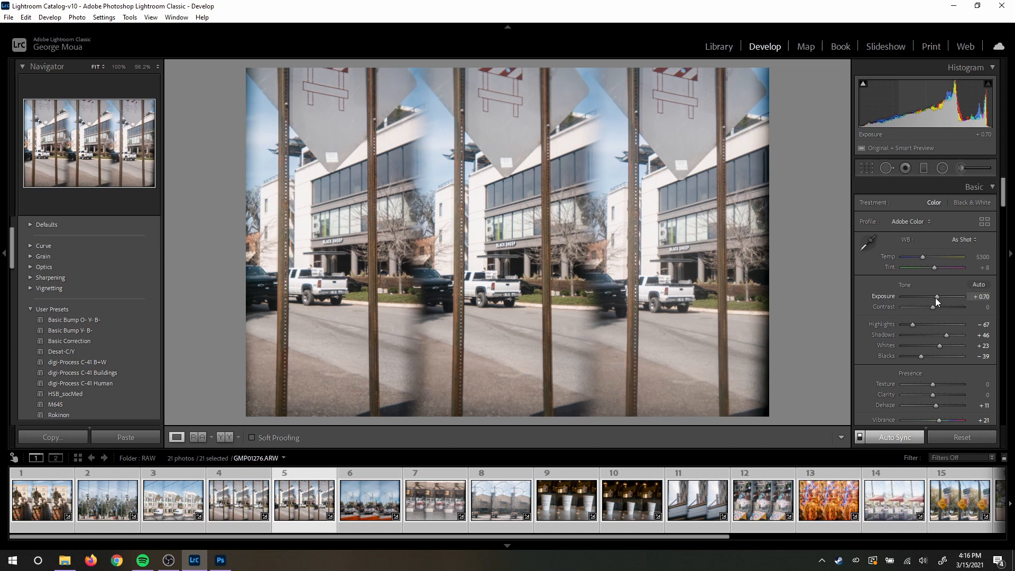
drag(935, 297, 934, 300)
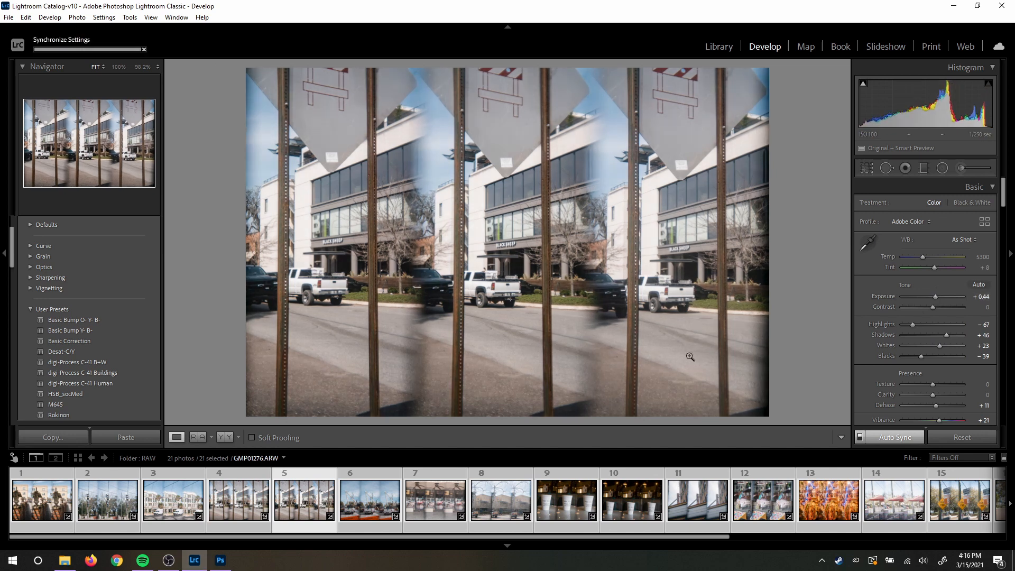
Step: Check the synced look on the truck, dead-end sign and red umbrella photos, leaving only the umbrella photo selected
click(379, 481)
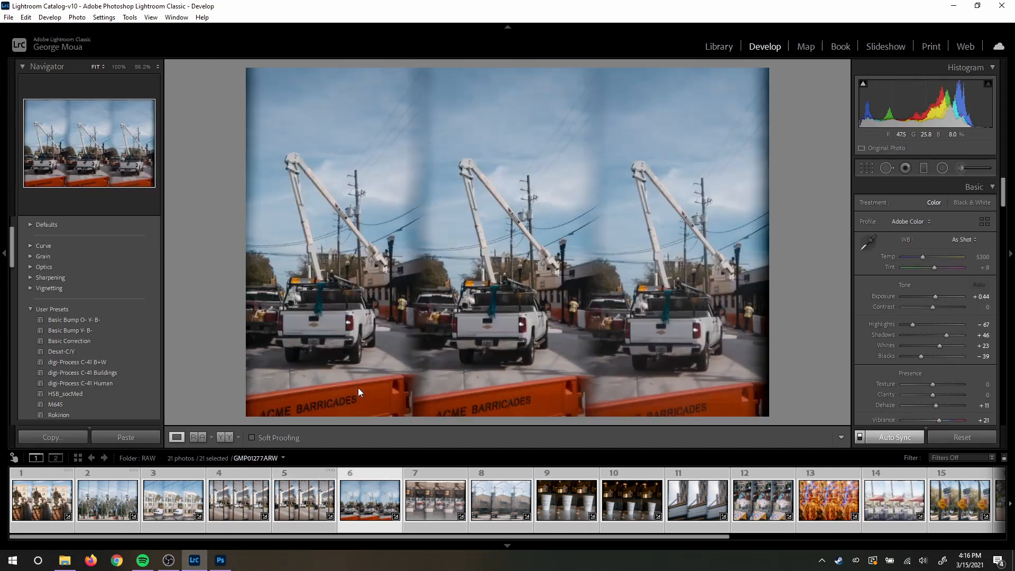
click(955, 511)
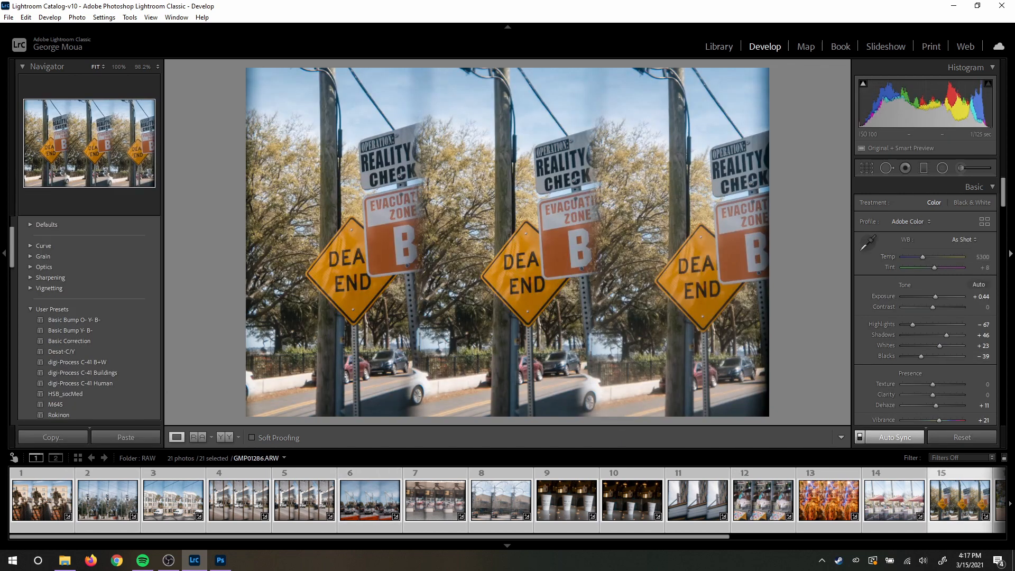
drag(1004, 204, 1004, 222)
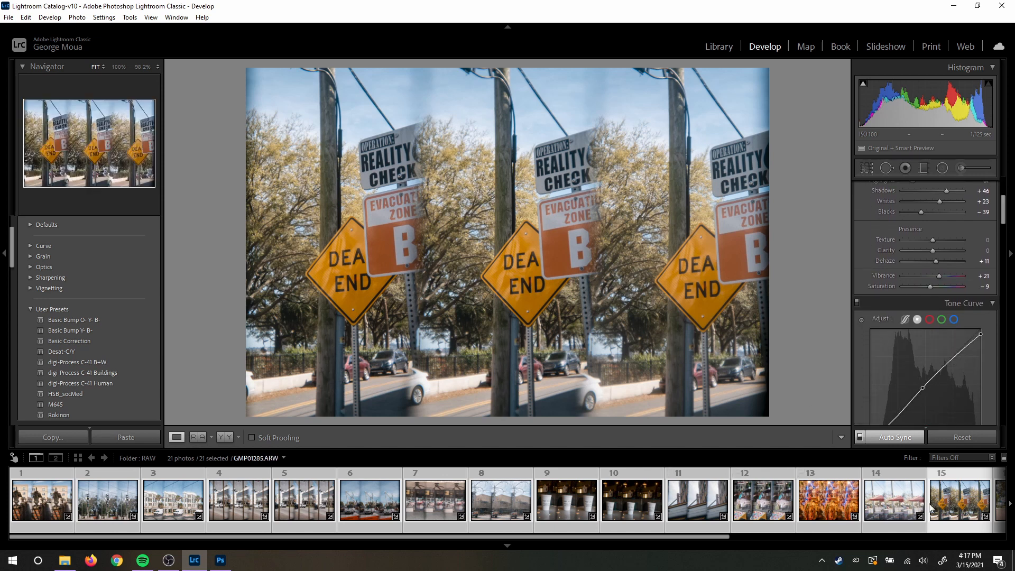
click(889, 504)
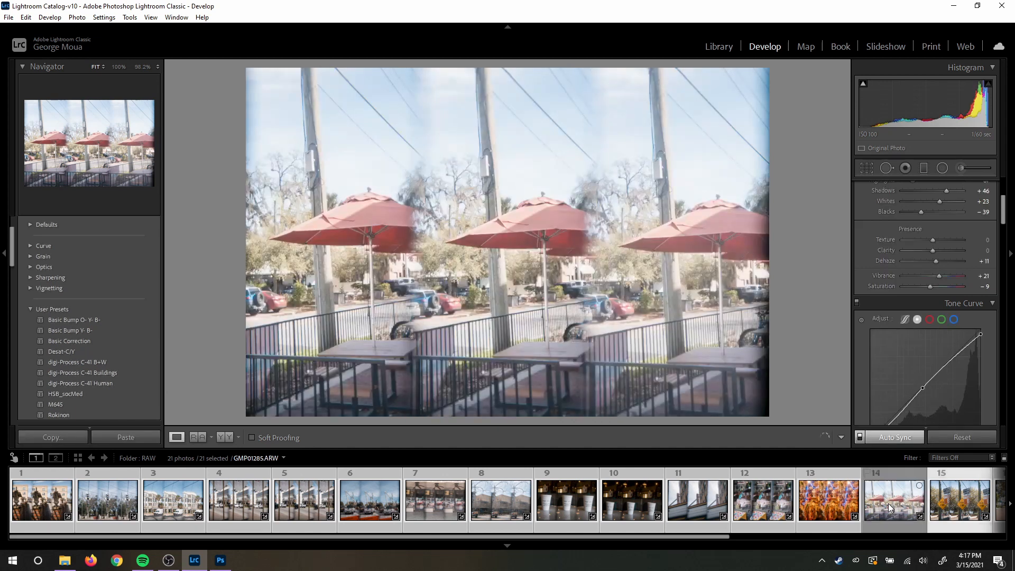
ctrl+click(888, 504)
click(877, 504)
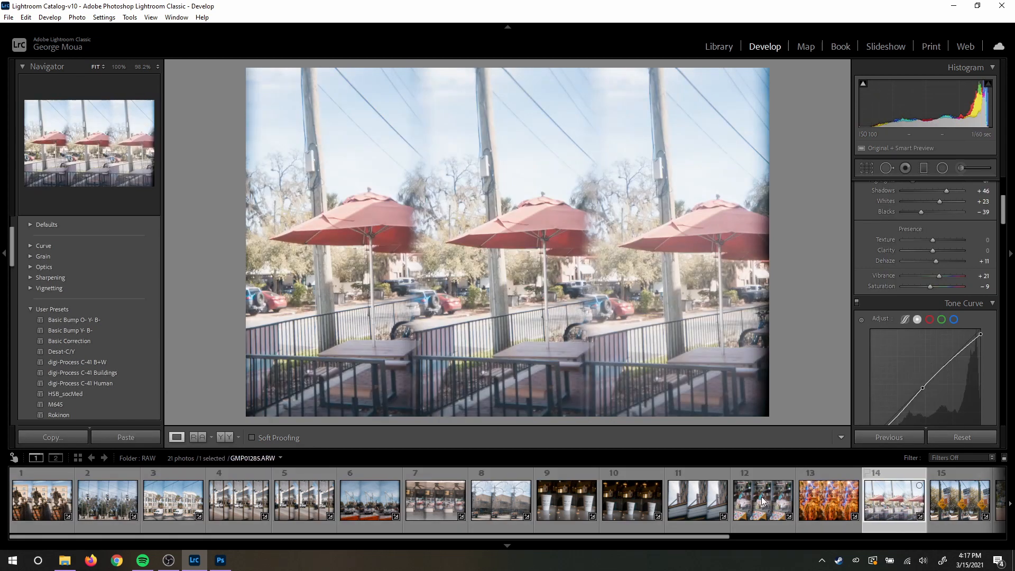
Step: Review the edit on photos 7, 6, 5, 4 and 3 in the filmstrip
click(446, 508)
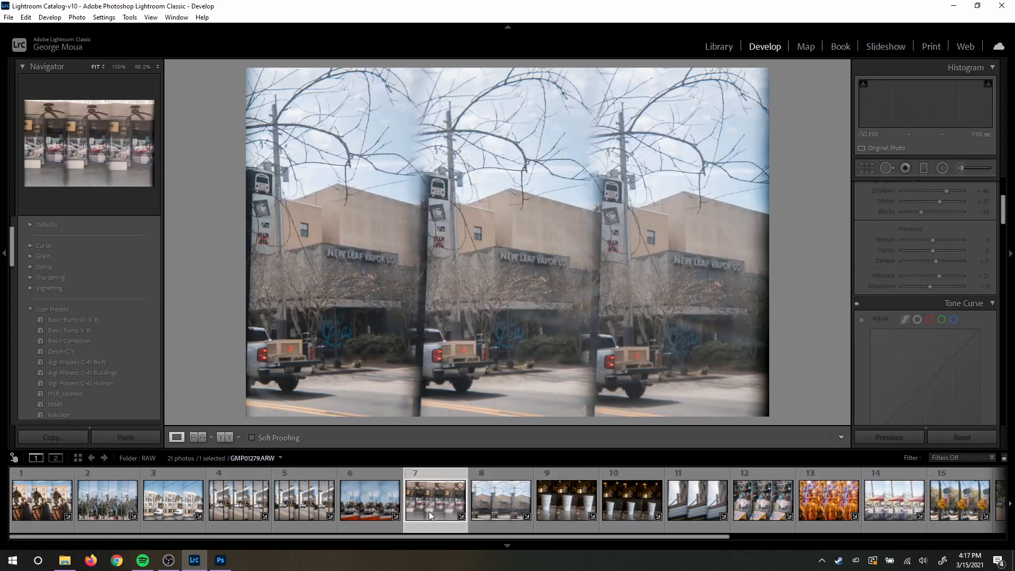
click(364, 508)
click(305, 514)
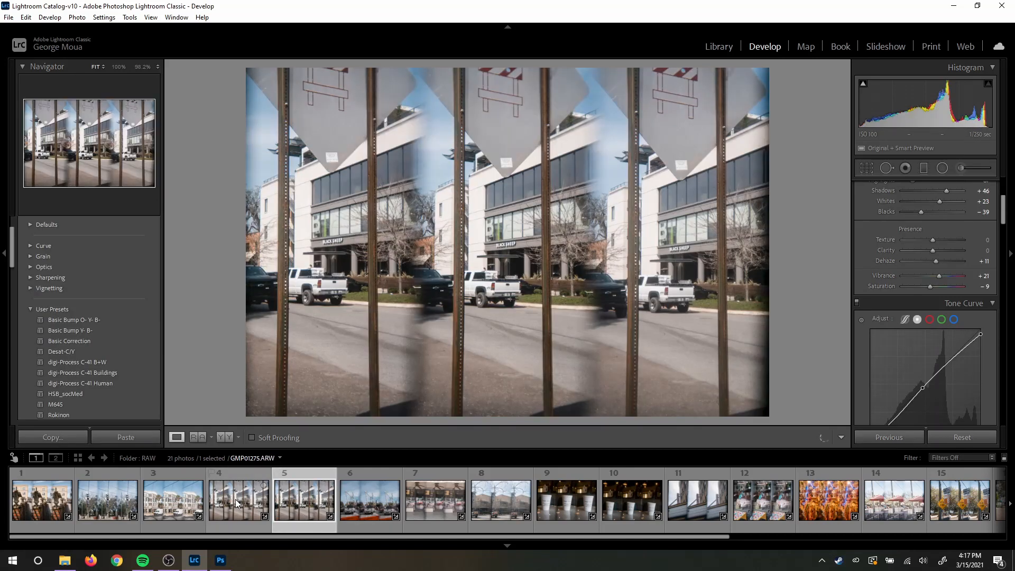
click(237, 503)
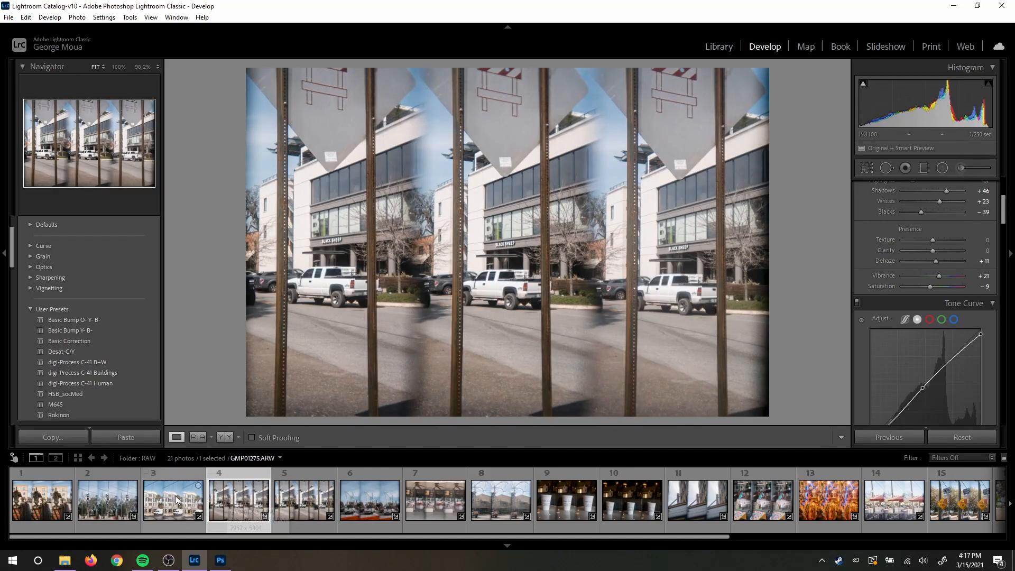
click(175, 500)
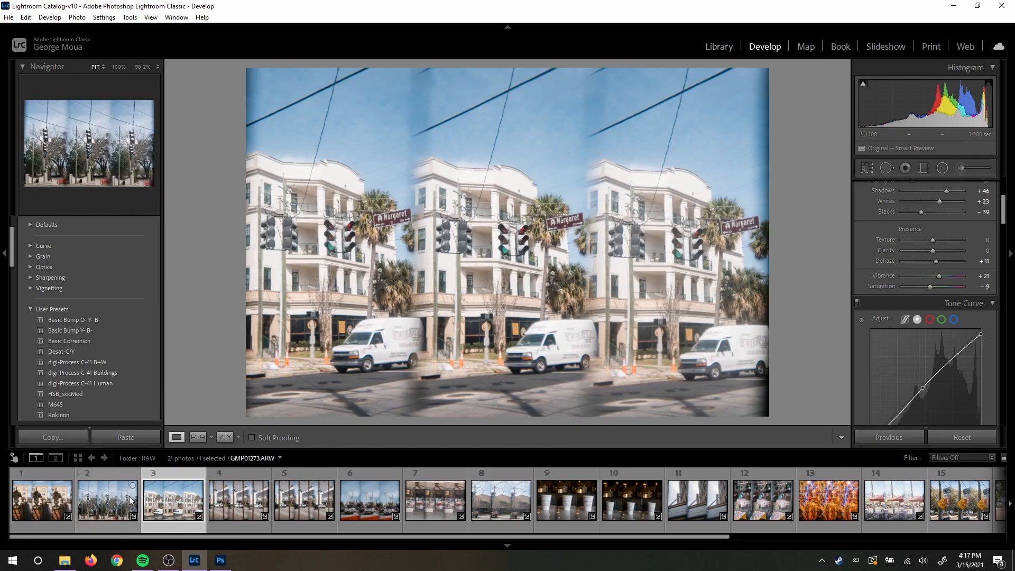
Step: Review the edit on the statue, waterfront railing, house-buying sign and costumed figure photos
scroll(302, 509, down, 5)
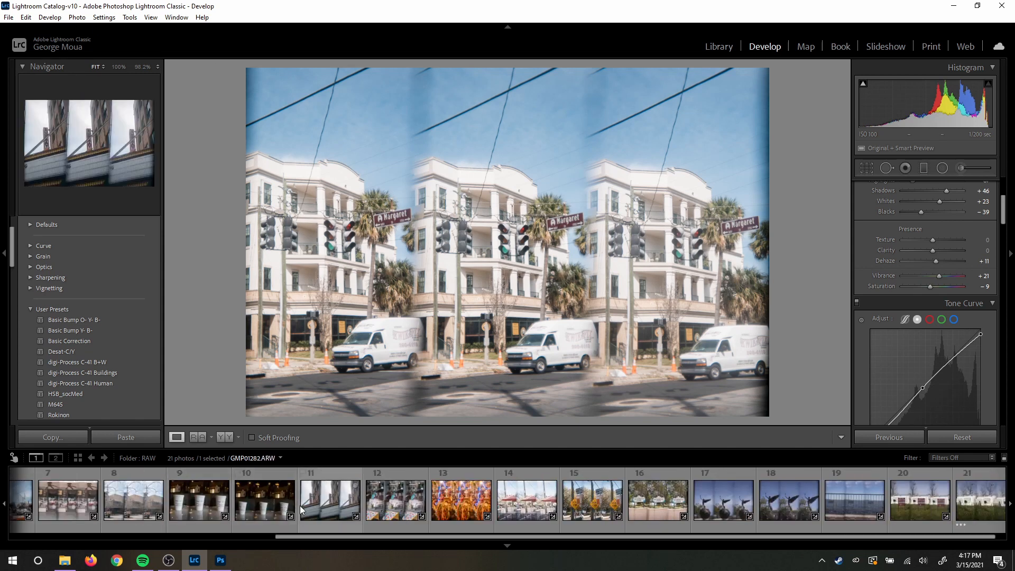
click(757, 494)
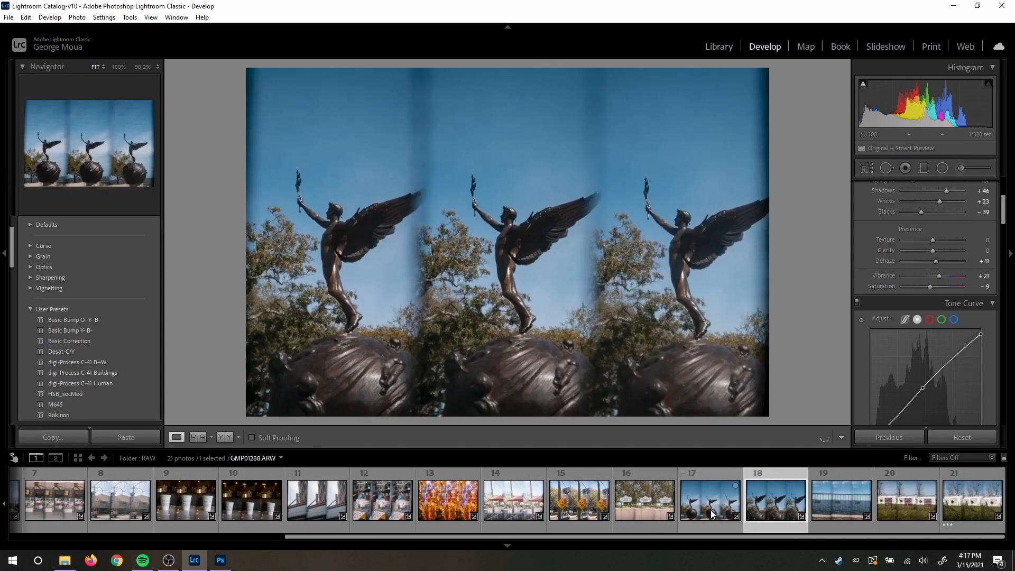
click(712, 513)
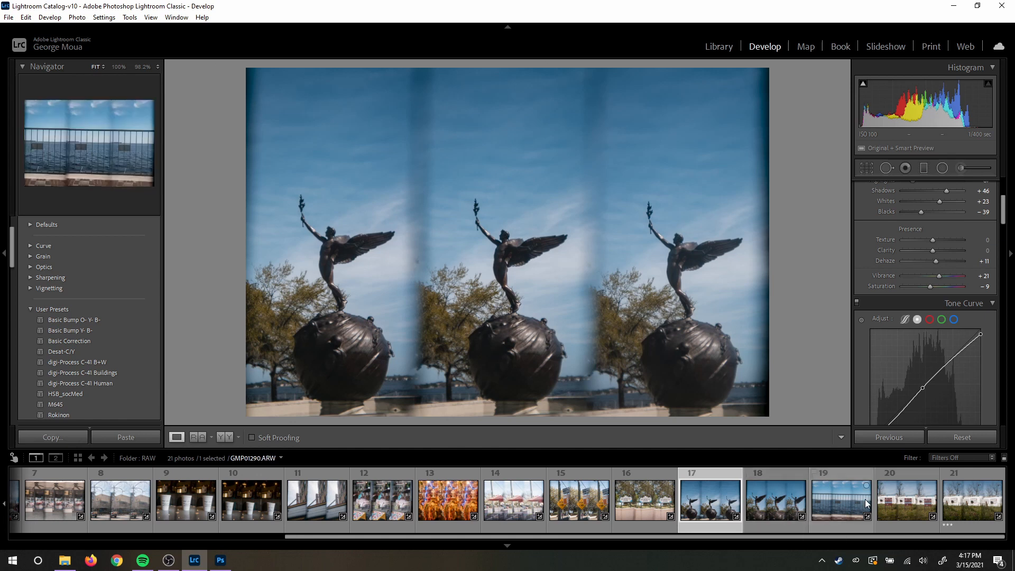
click(833, 498)
click(909, 505)
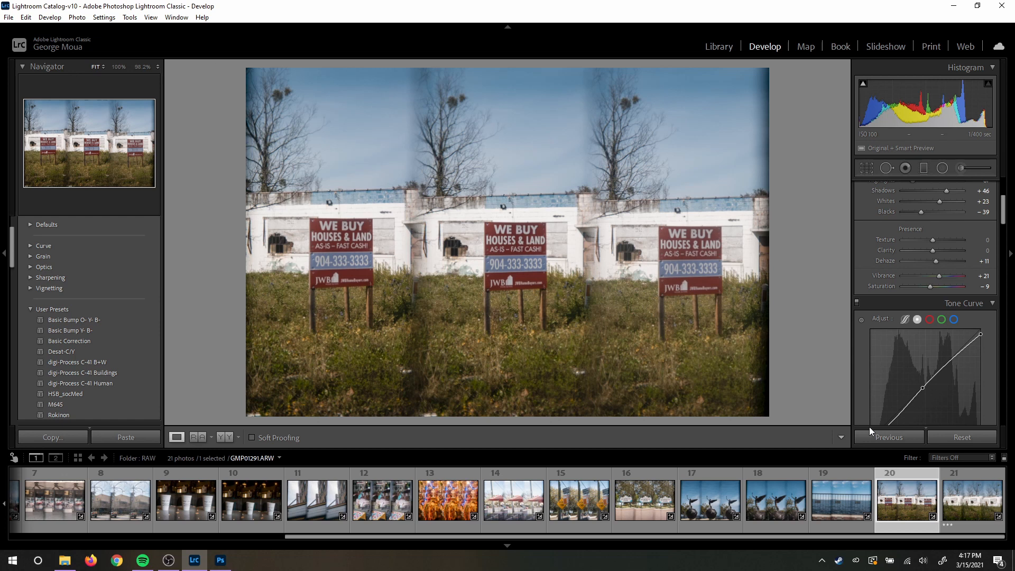
click(454, 508)
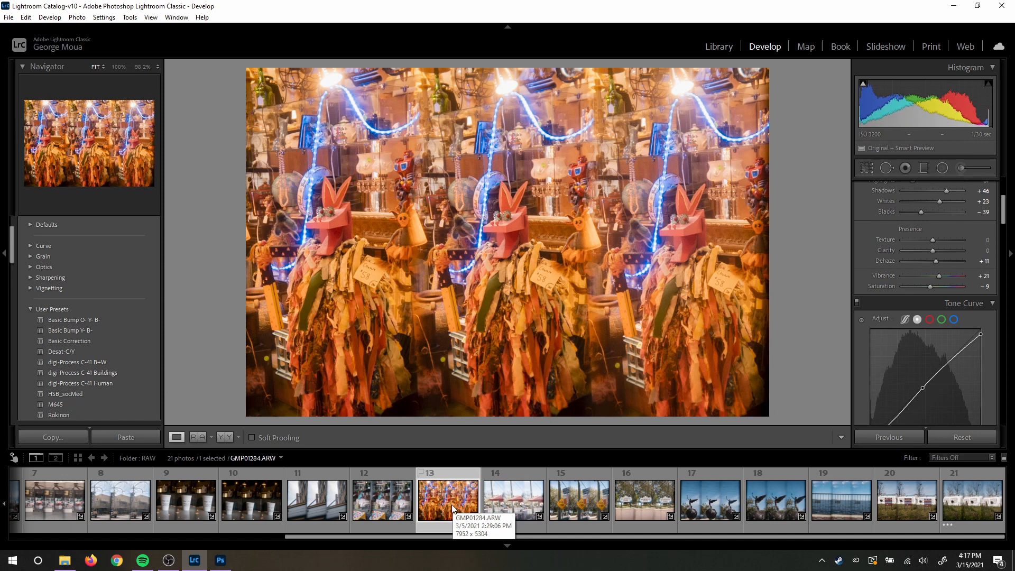
Step: Rate the pink toy car photo three stars and filter the filmstrip to photos rated three stars or higher
click(388, 507)
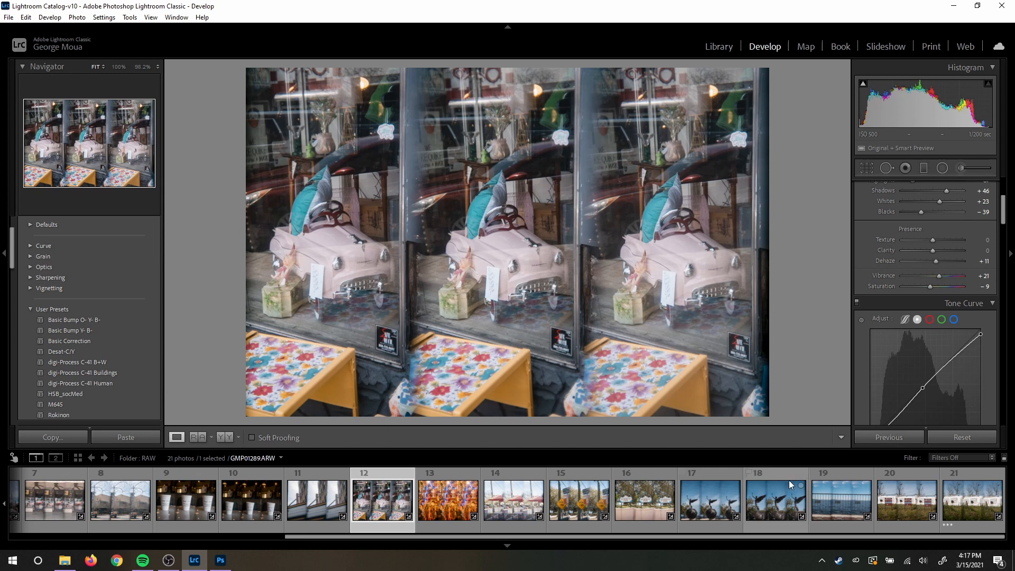
key(3)
click(1004, 458)
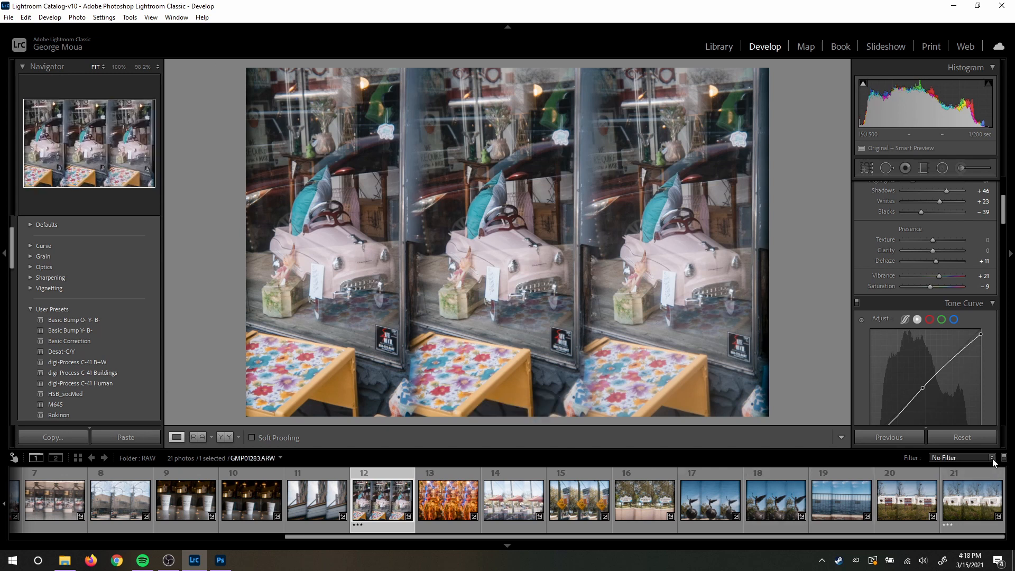
click(961, 458)
click(935, 394)
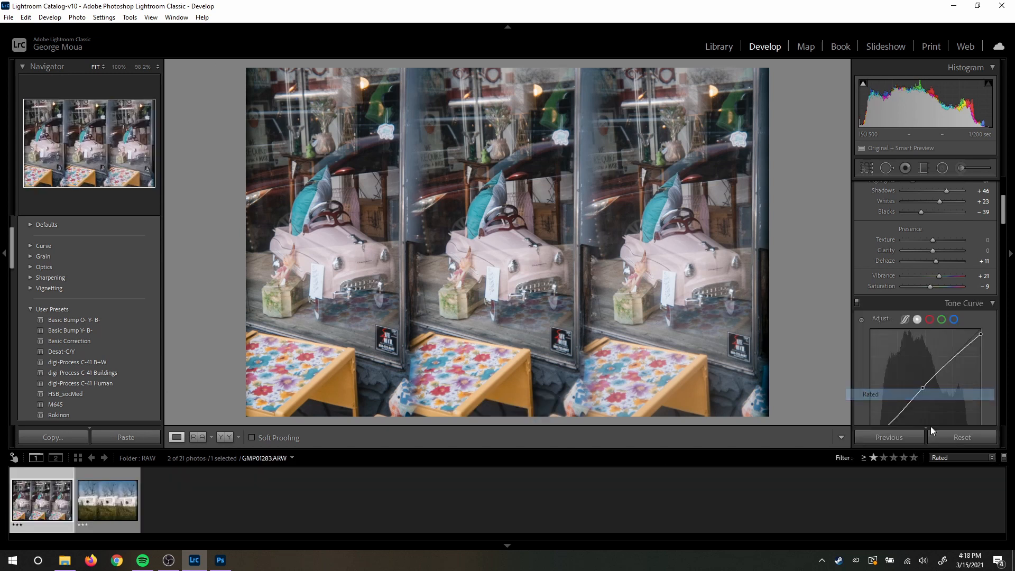
key(ctrl+alt+3)
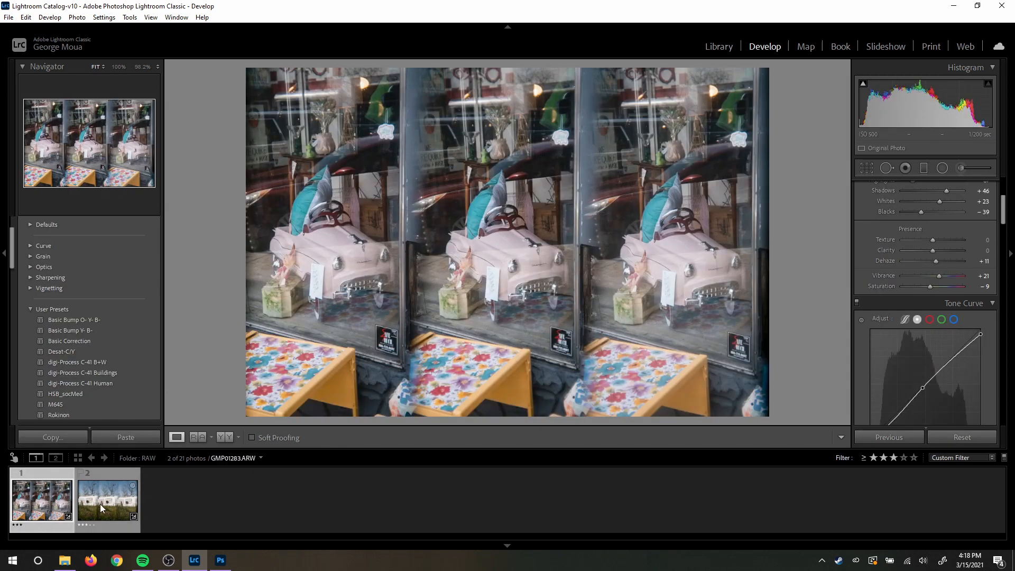
Step: Lower Shadows to +41 on the white abandoned building photo and clear its star rating
click(100, 505)
key(minus)
key(minus)
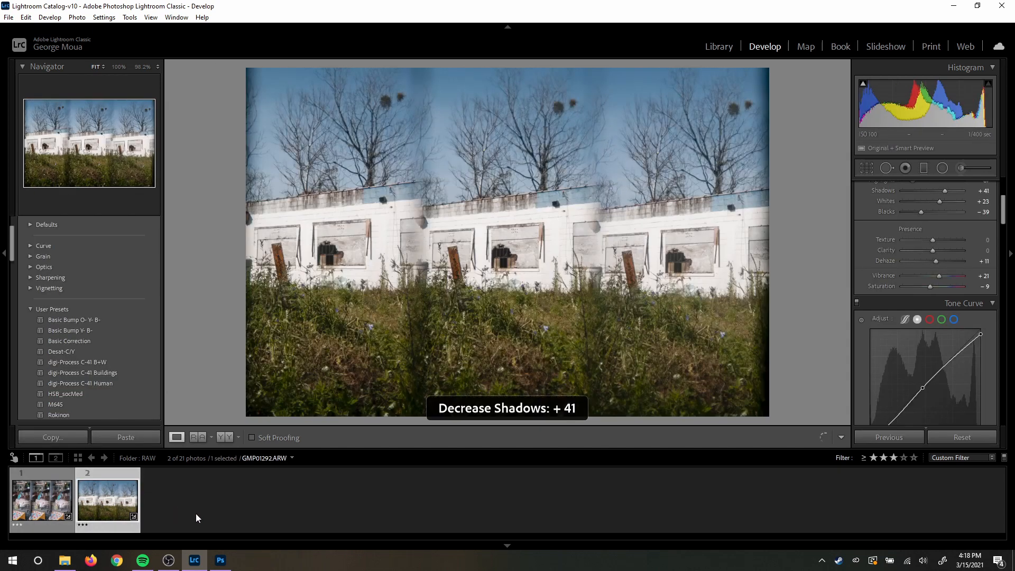
key(0)
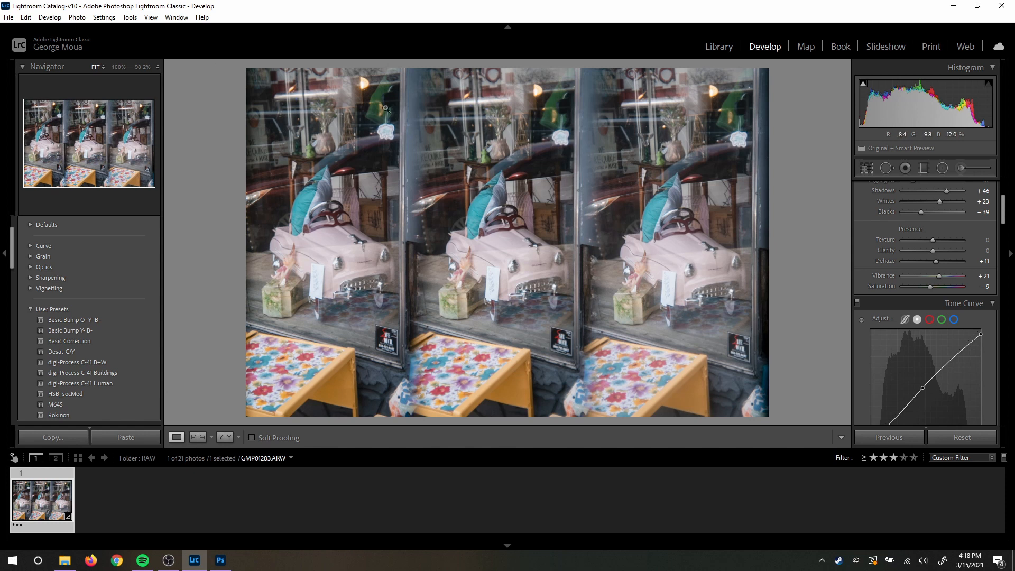
Step: Crop the toy car photo at a 1 x 2 aspect to its first frame at full height
click(867, 168)
click(958, 205)
click(921, 399)
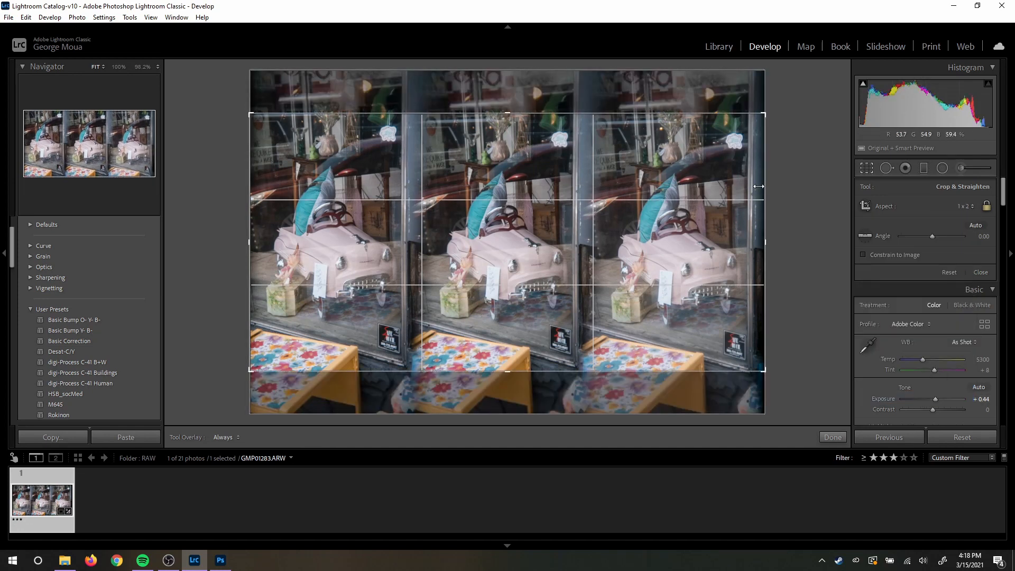
drag(765, 120, 604, 47)
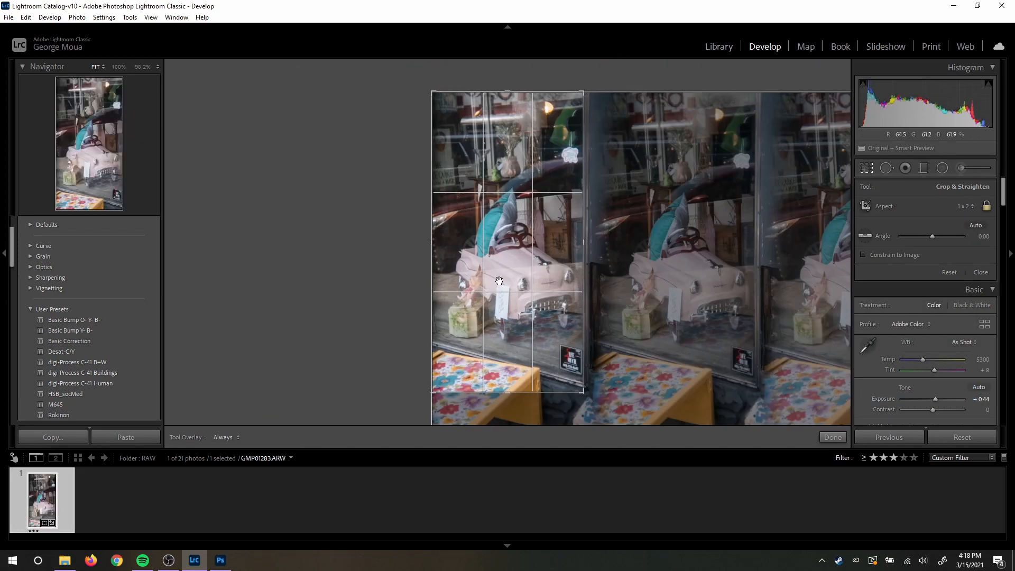
drag(584, 395, 608, 437)
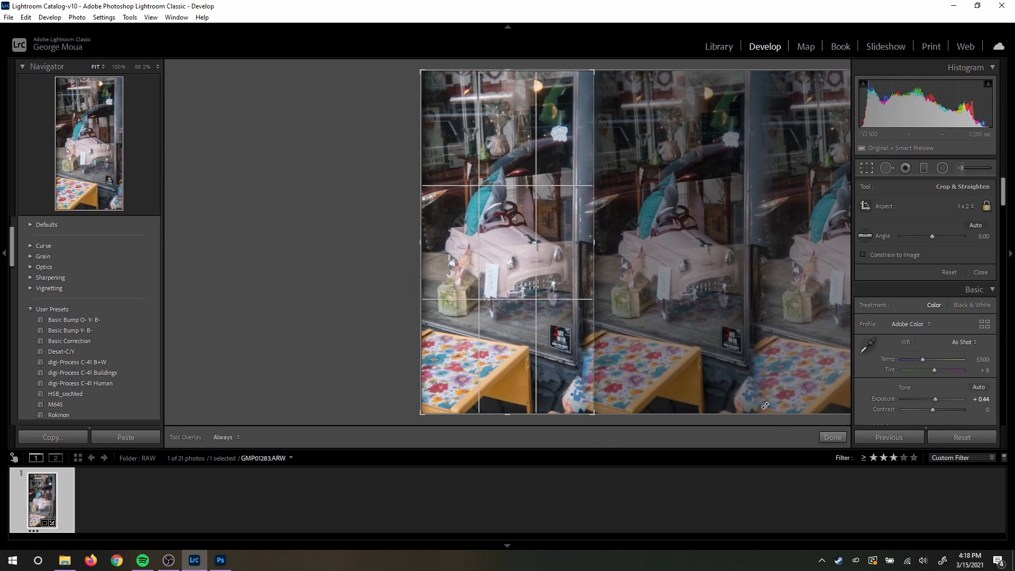
click(824, 440)
Step: Export the cropped toy car frame with the Export to DNG preset into a DNG subfolder of the original photo's folder
right_click(560, 262)
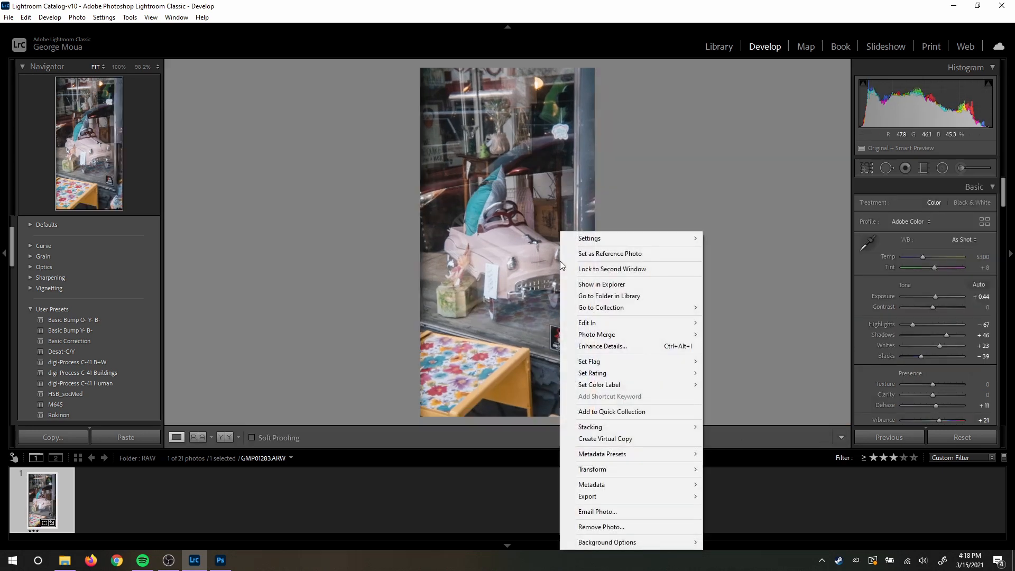
mouse_move(648, 494)
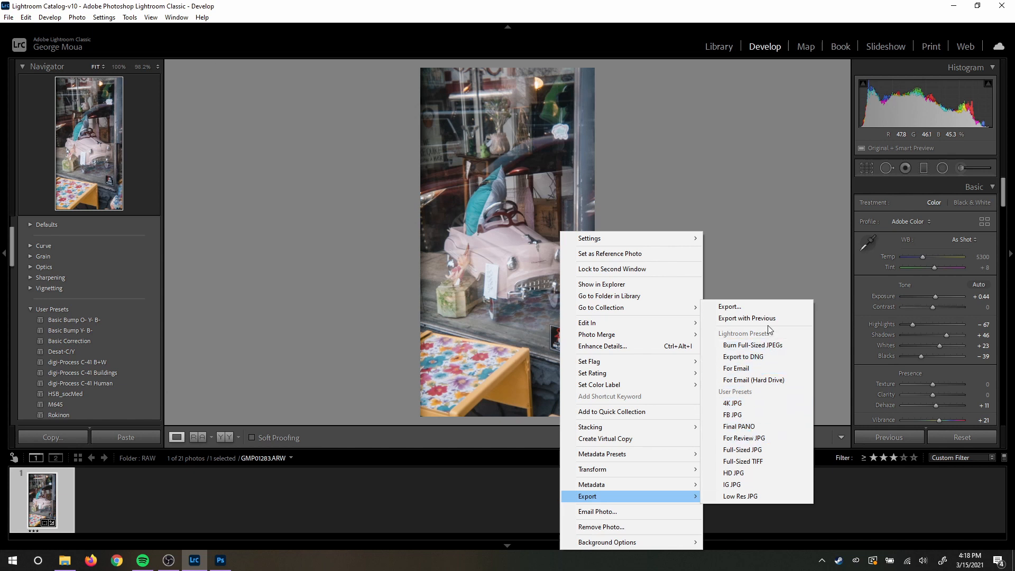
click(756, 308)
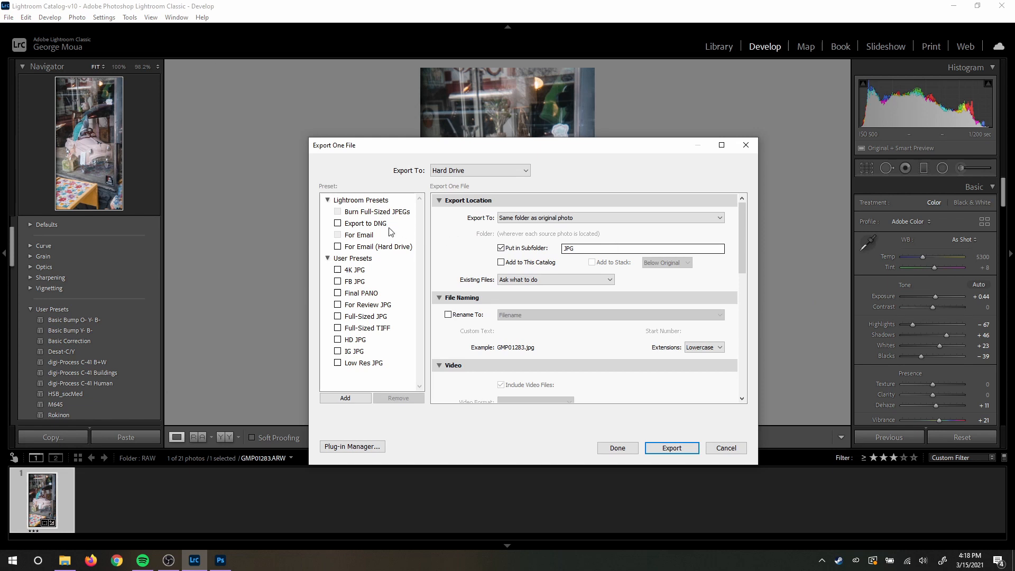
click(365, 223)
click(616, 217)
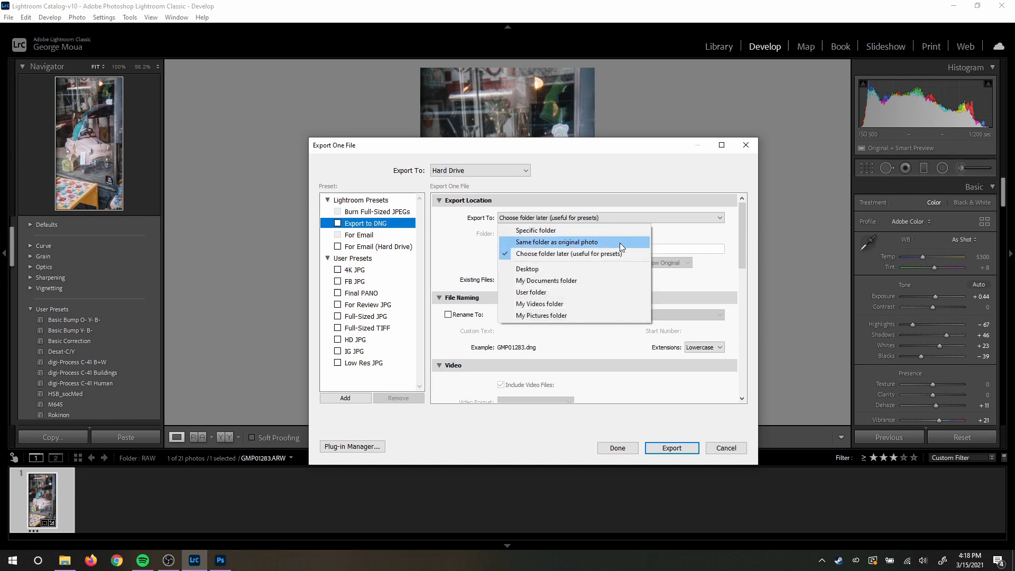
click(618, 242)
click(587, 246)
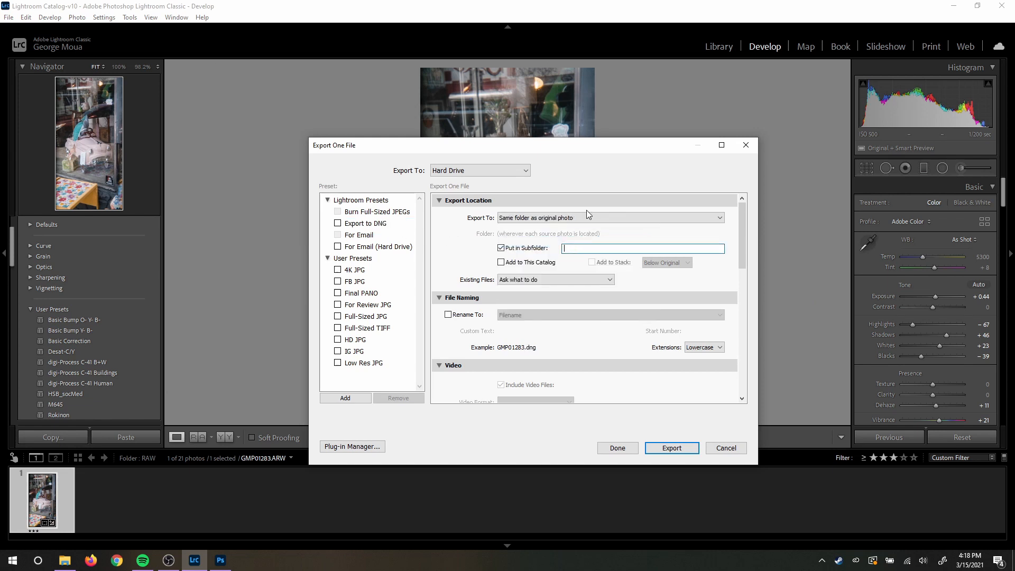
scroll(579, 266, down, 5)
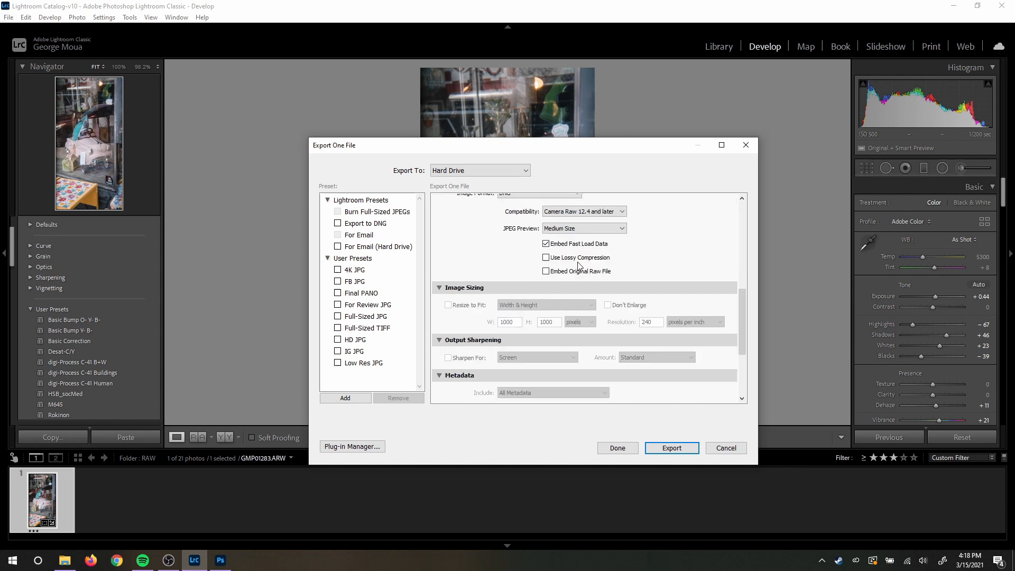
click(671, 448)
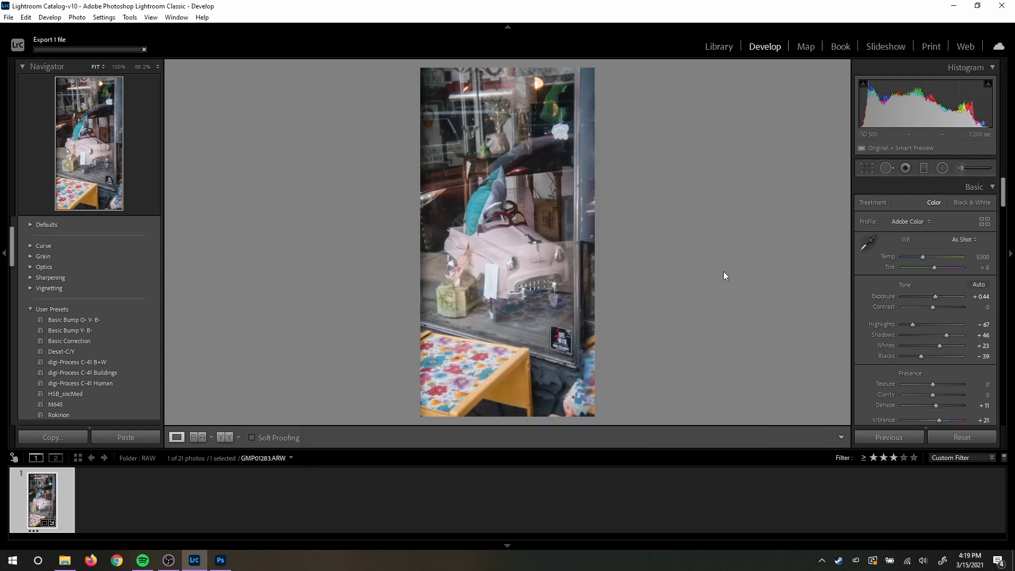
Step: Move the 1 x 2 crop to the toy car photo's last frame and export it with the previous settings under a unique name
click(866, 168)
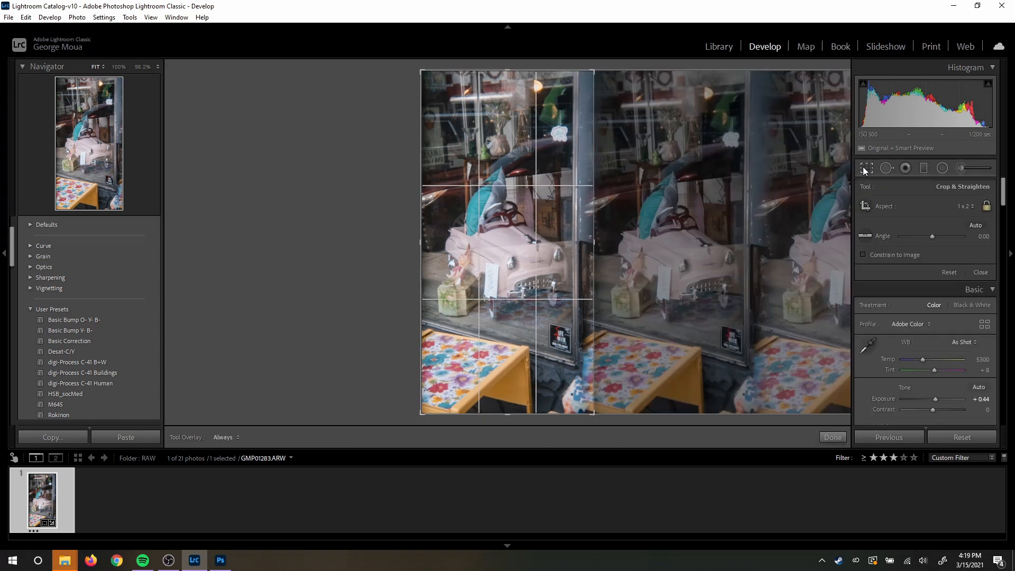
drag(602, 233, 790, 151)
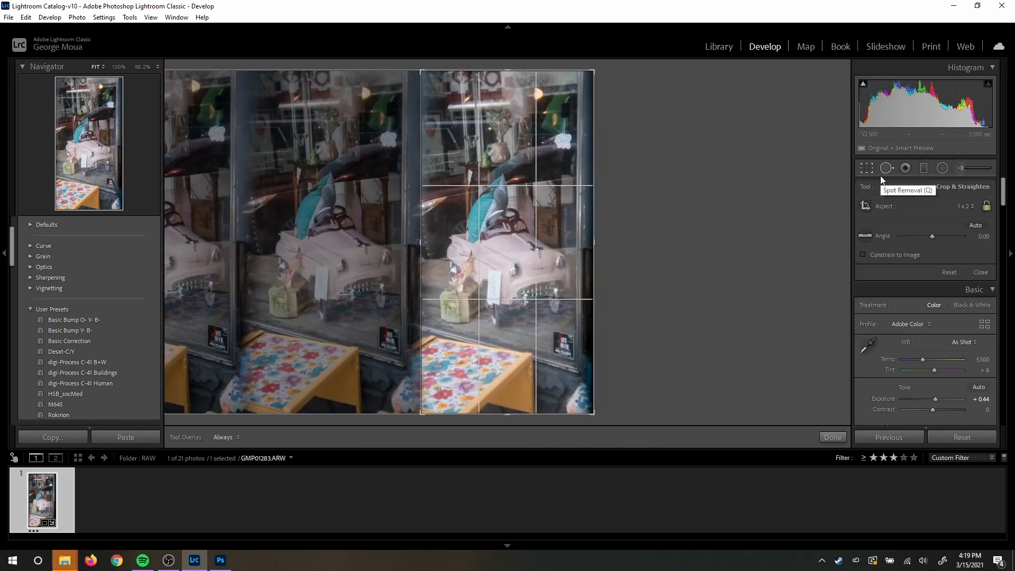
key(Return)
right_click(576, 173)
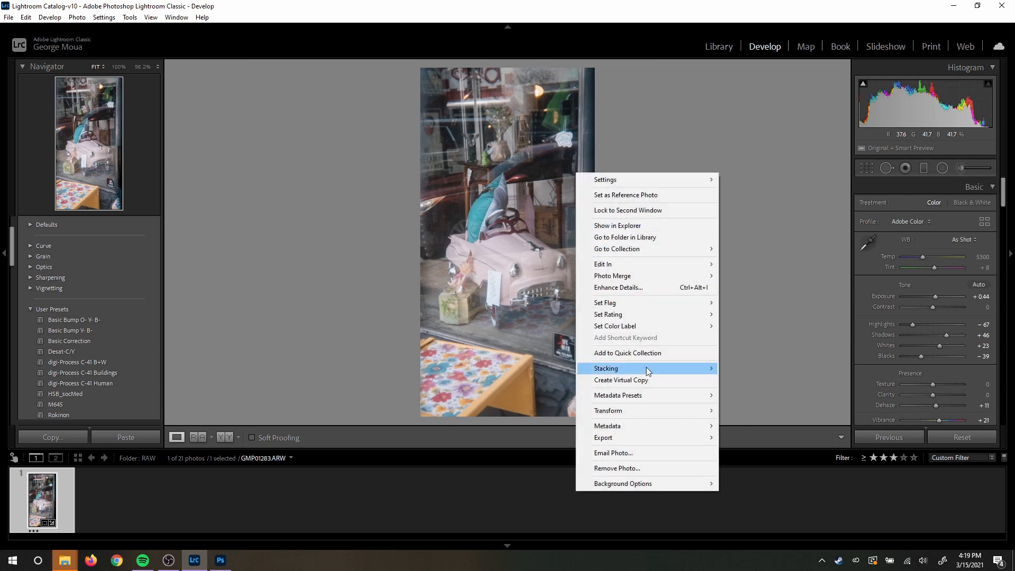
mouse_move(682, 441)
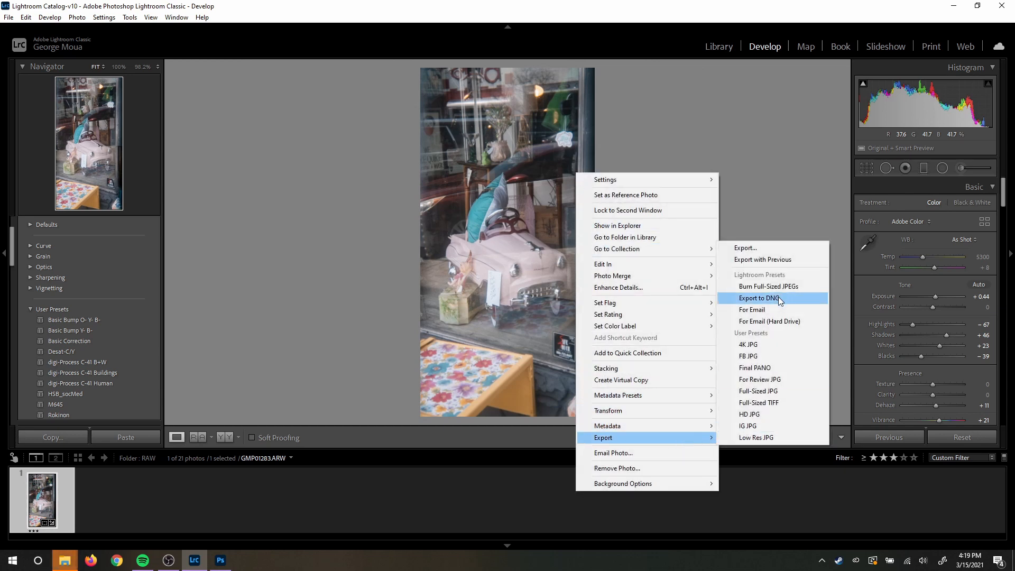
click(788, 260)
click(622, 356)
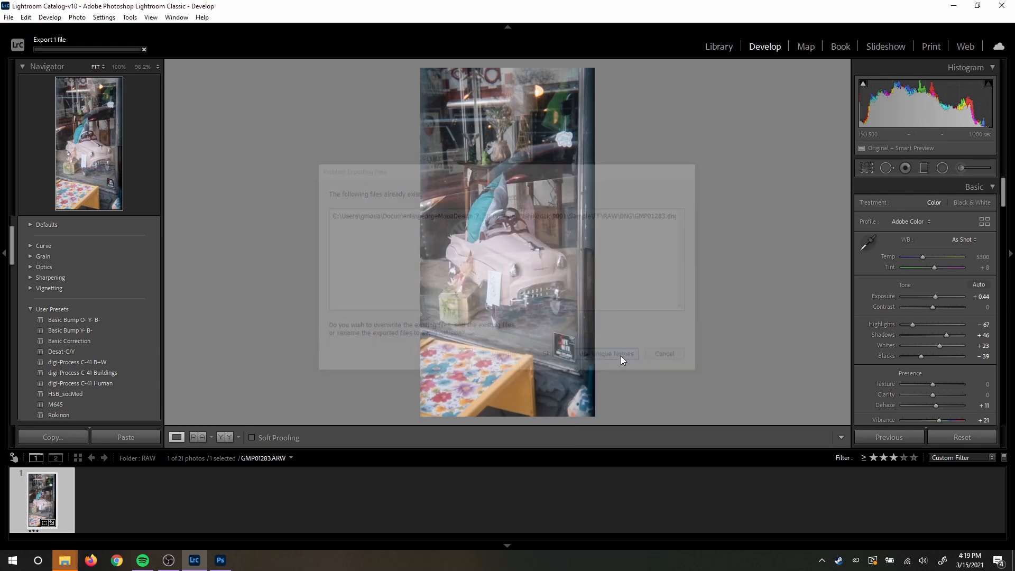
Step: Move the 1 x 2 crop to the toy car photo's middle frame and export it with the previous settings under a unique name
click(868, 167)
drag(629, 247, 734, 248)
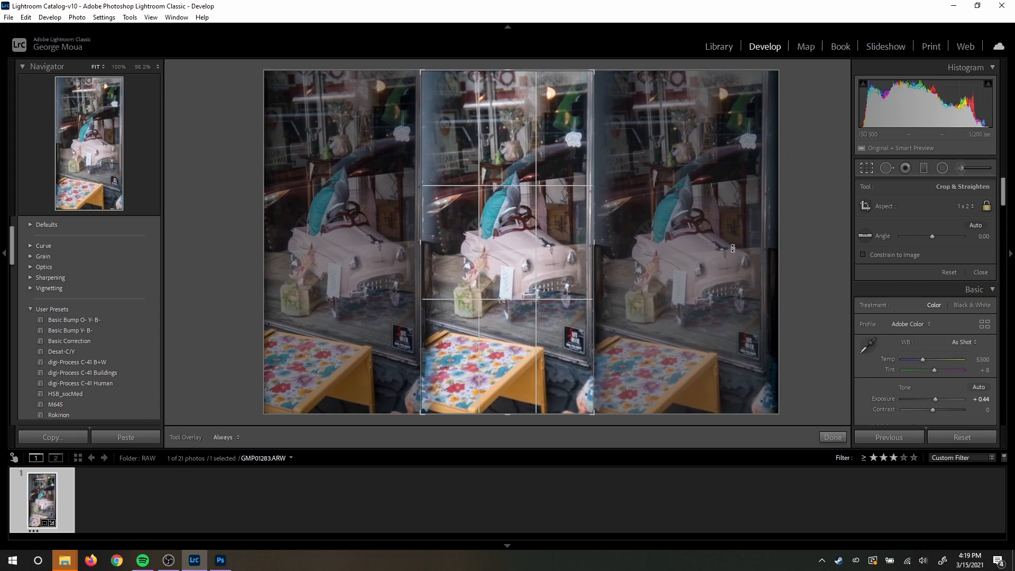
key(Return)
right_click(739, 250)
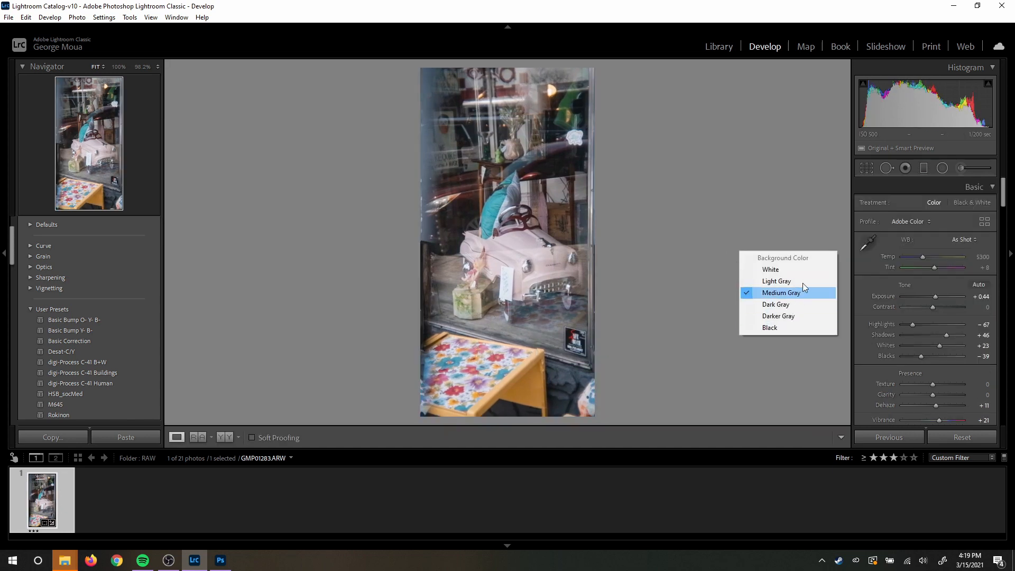
right_click(529, 280)
mouse_move(608, 496)
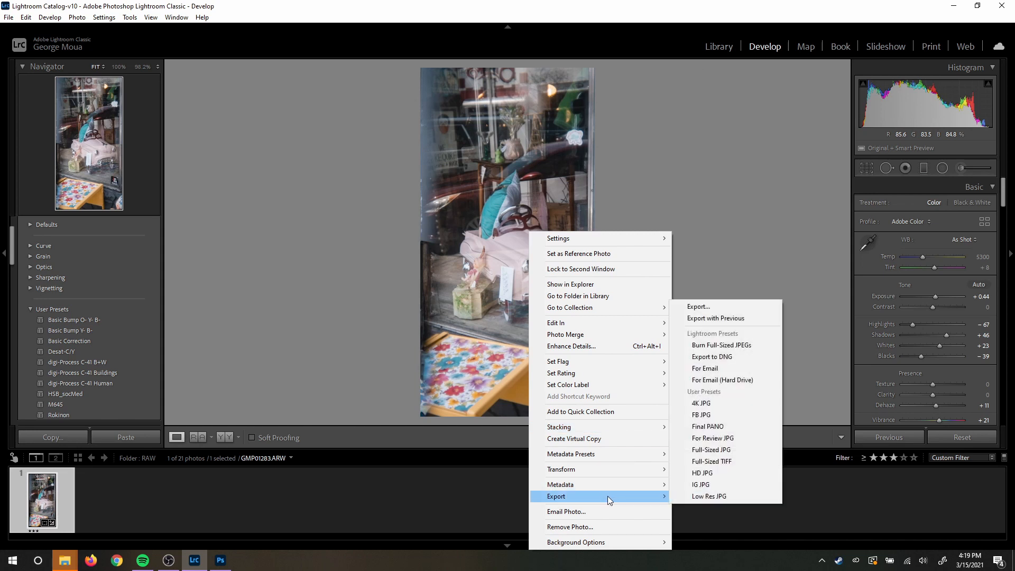
click(728, 318)
click(608, 357)
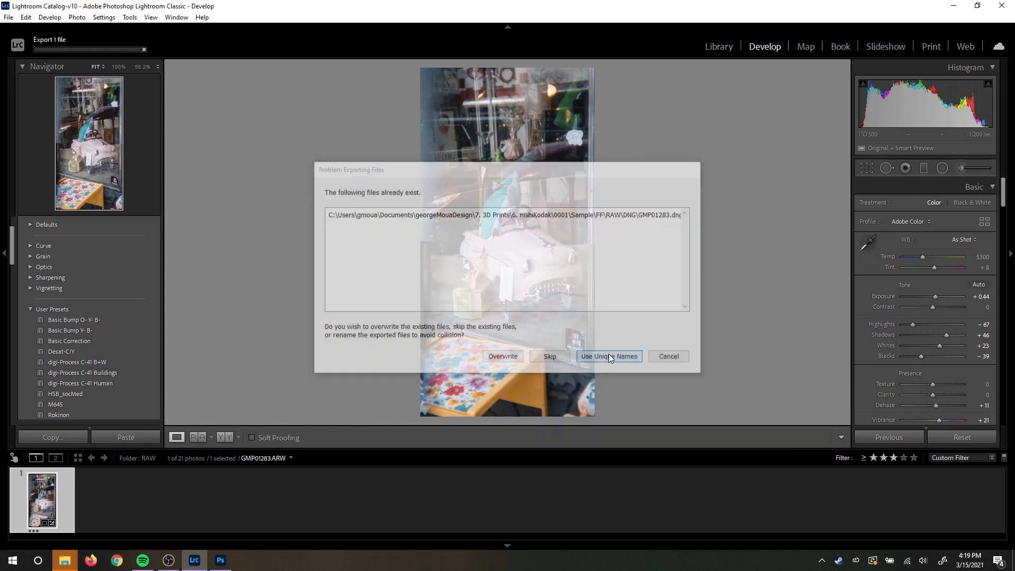
Step: Import all the exported toy car frames from the RAW\DNG folder by adding them to the catalog
click(730, 47)
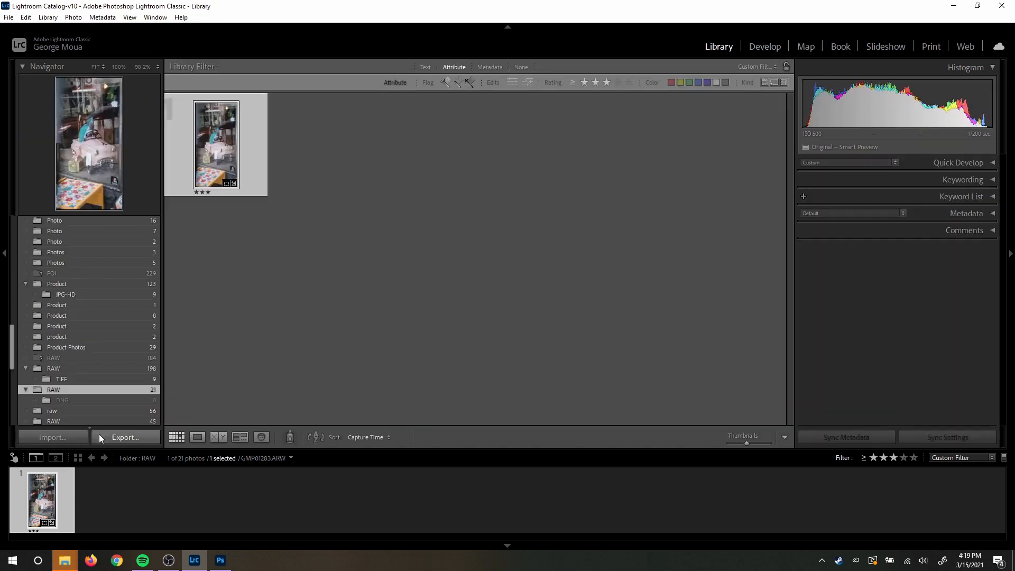
click(71, 438)
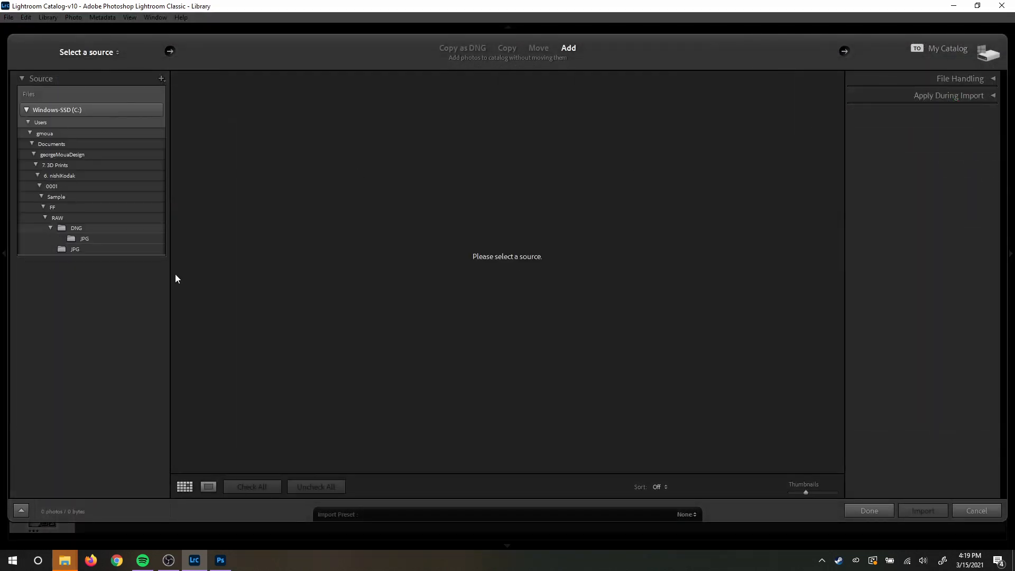
click(78, 229)
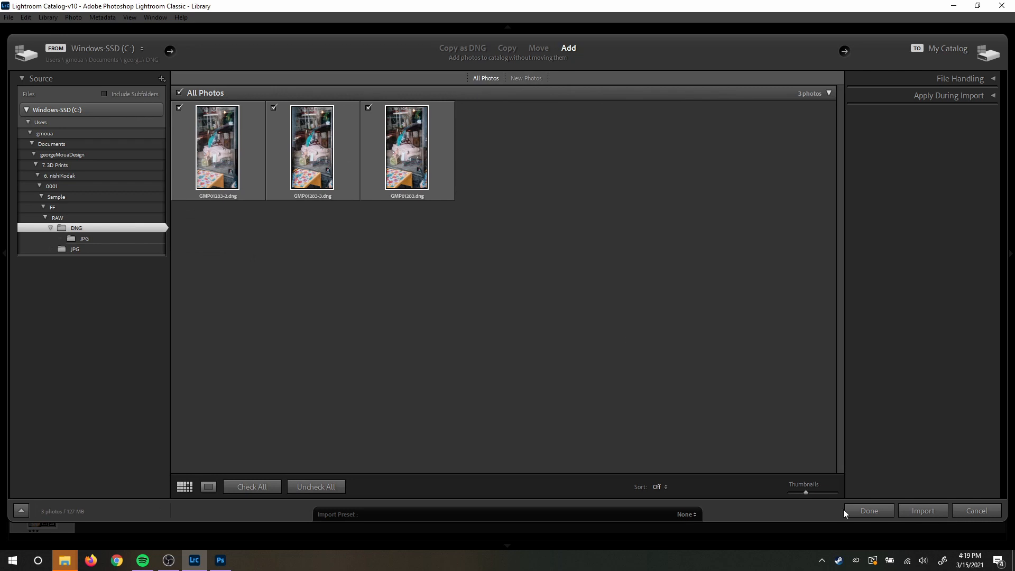
click(912, 515)
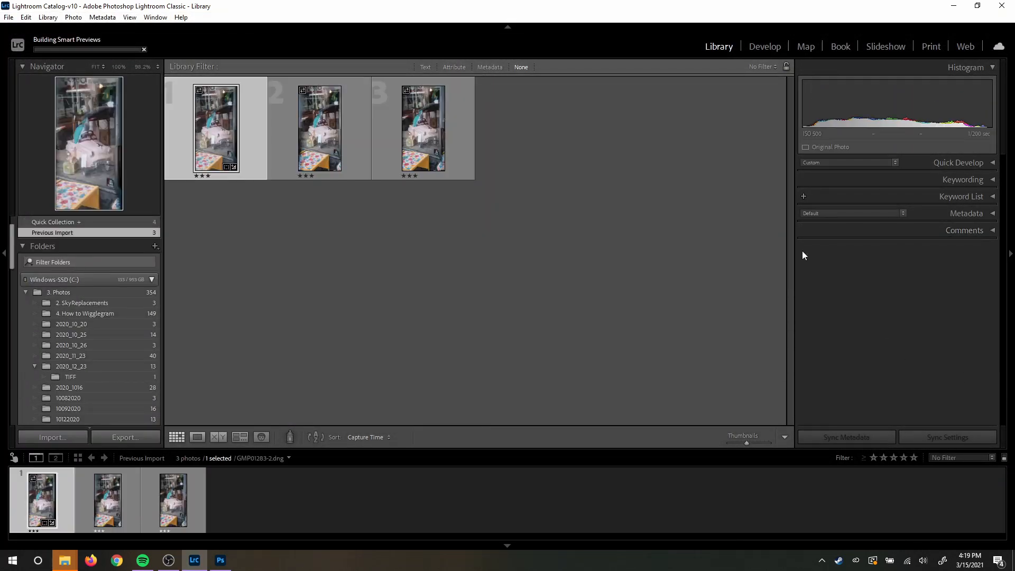
click(624, 292)
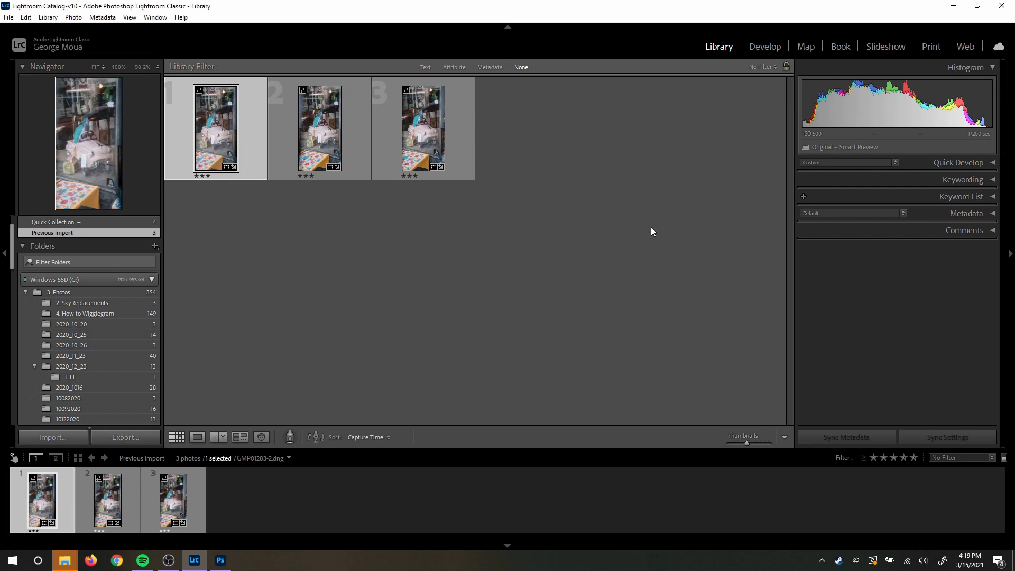
Step: Compare the imported toy car DNG frames one after another for differences in tone and colour in Develop
click(773, 47)
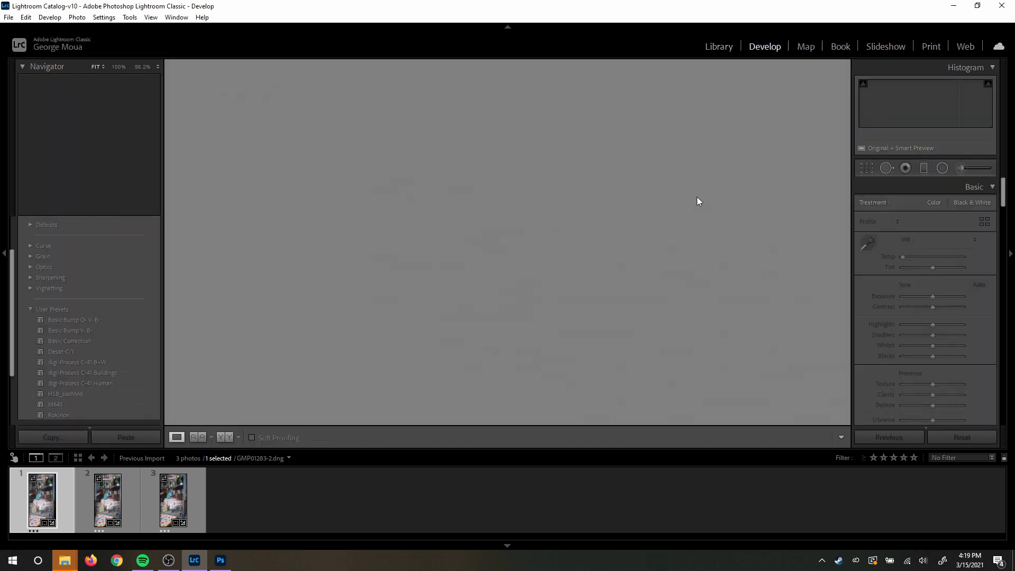
click(191, 514)
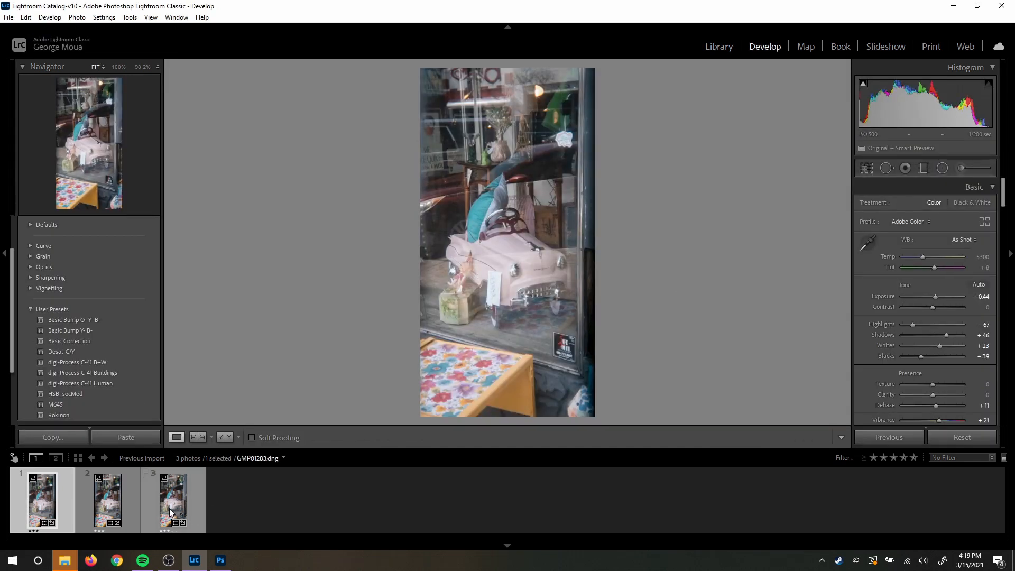
click(131, 507)
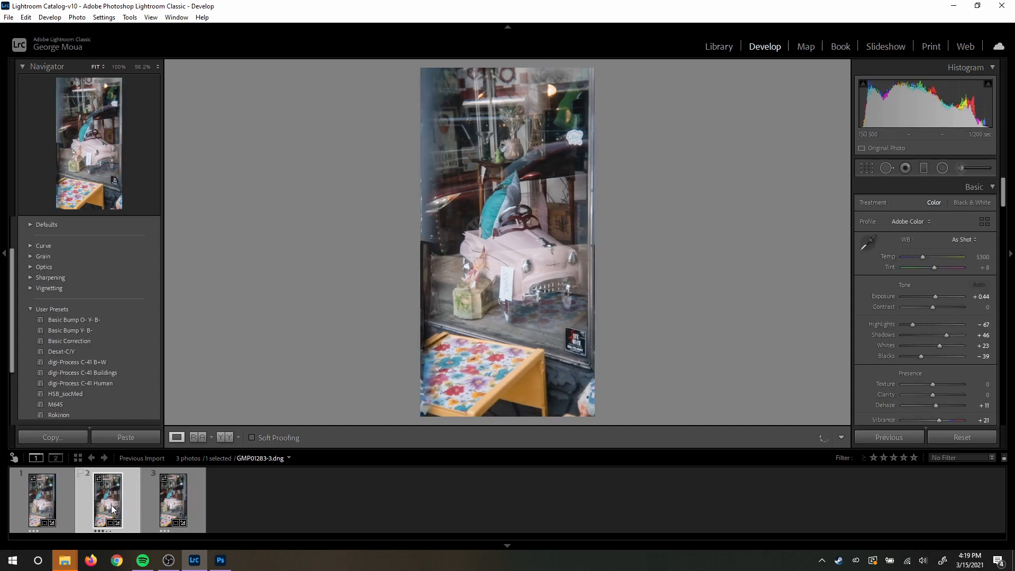
click(72, 513)
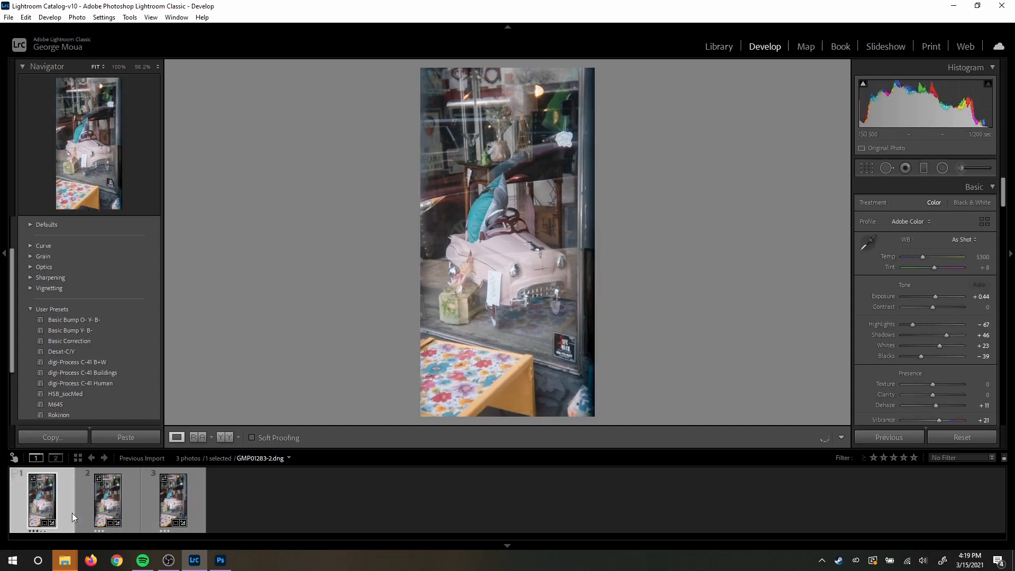
click(104, 520)
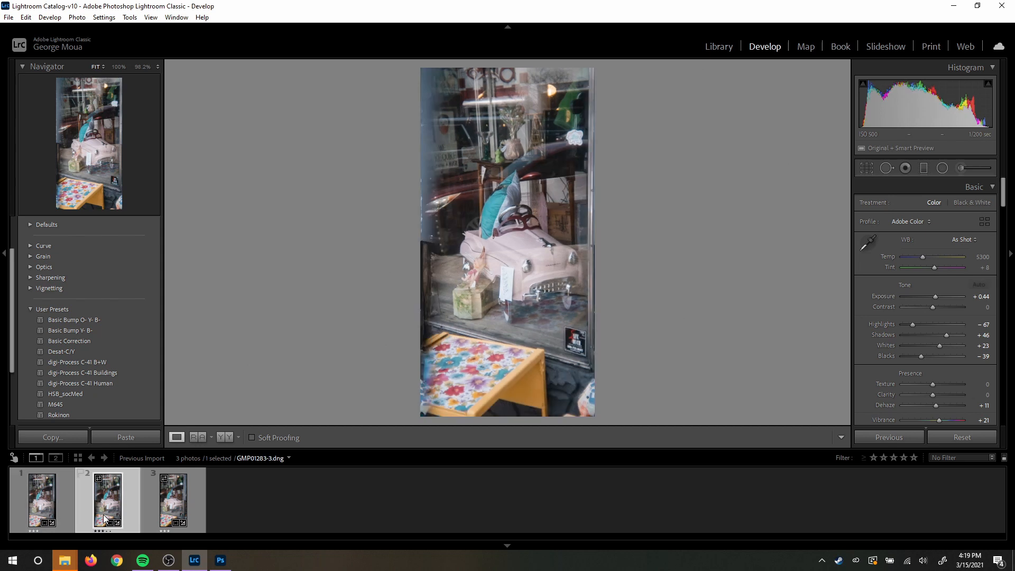
click(142, 509)
click(131, 510)
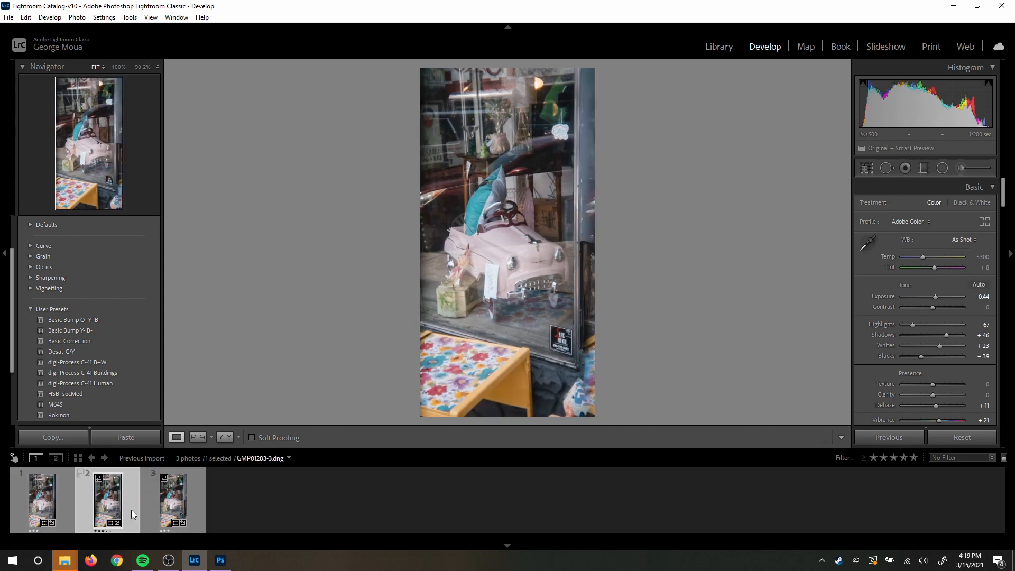
Step: Set Contrast to +14 on GMP01283-2.dng and compare it with GMP01283-3.dng
click(71, 505)
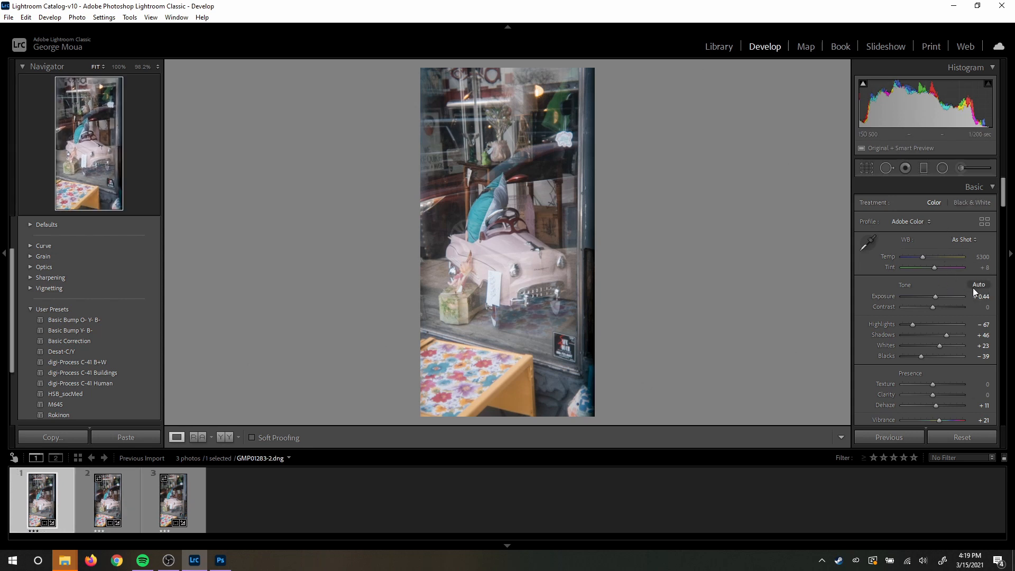
drag(931, 307, 935, 310)
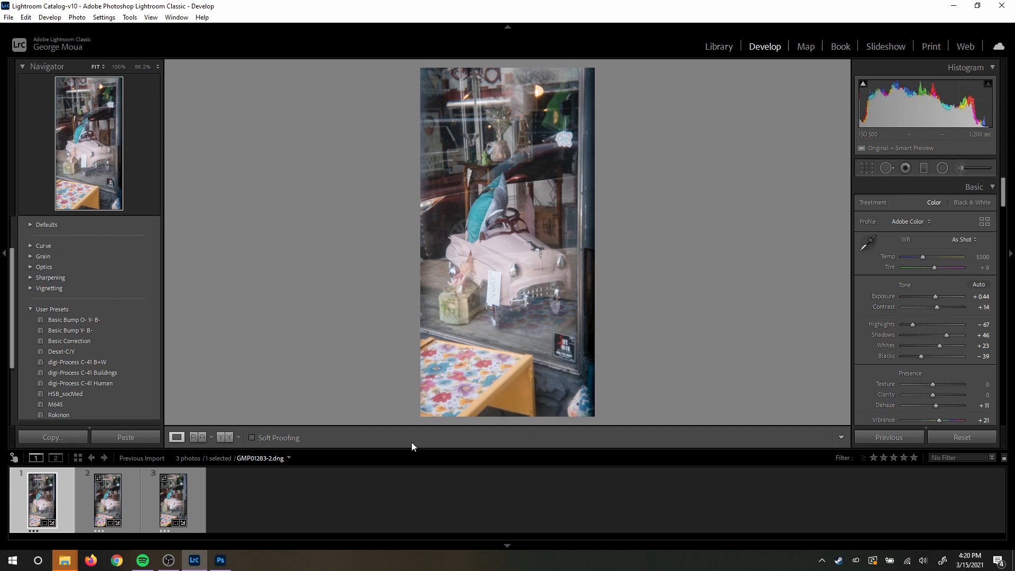
click(117, 503)
click(117, 500)
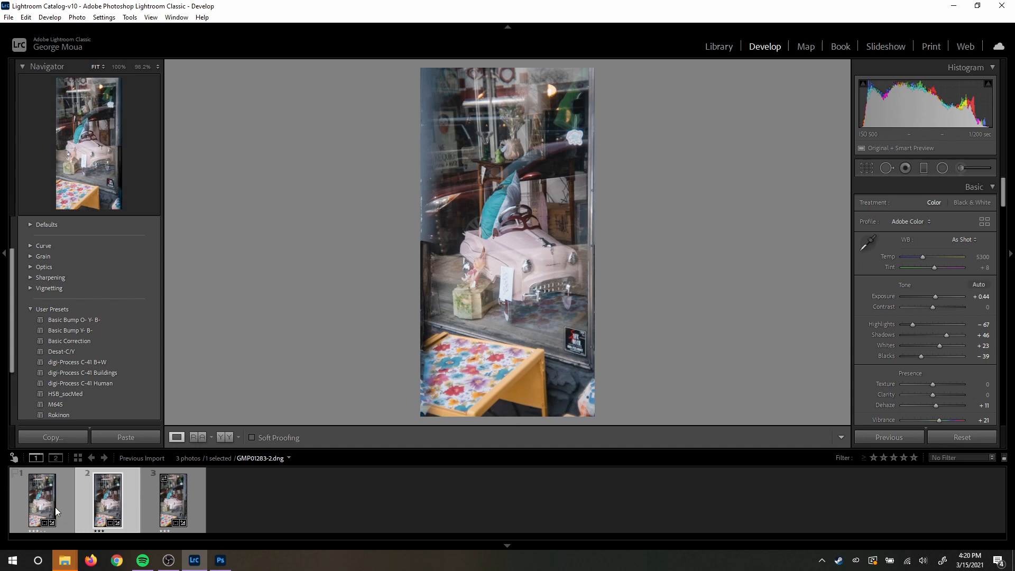
click(59, 509)
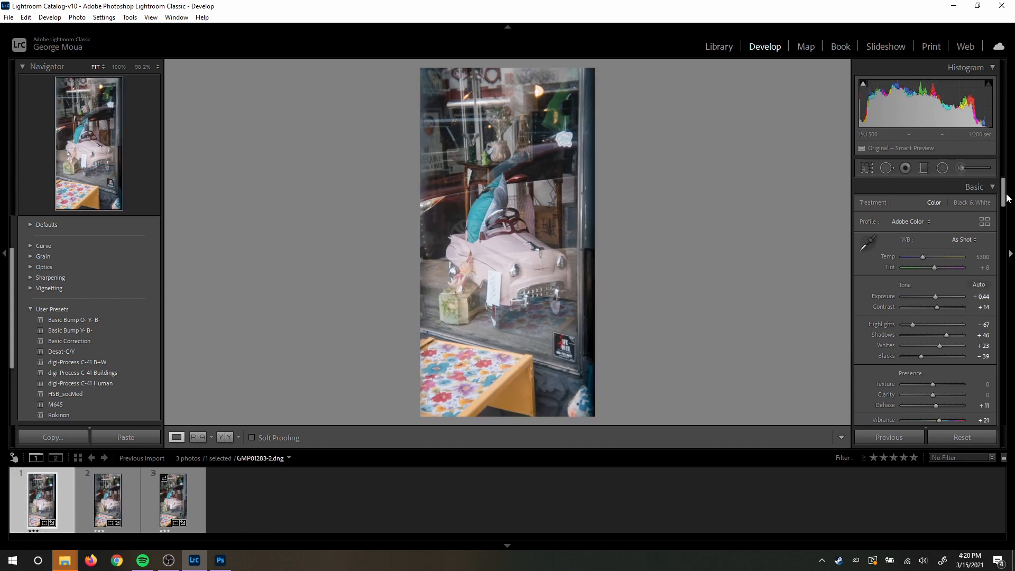
Step: Set Clarity to +11 and Dehaze to +26 on GMP01283-2.dng, checking it against GMP01283-3.dng
drag(1007, 197, 1005, 212)
drag(937, 300, 937, 290)
click(100, 509)
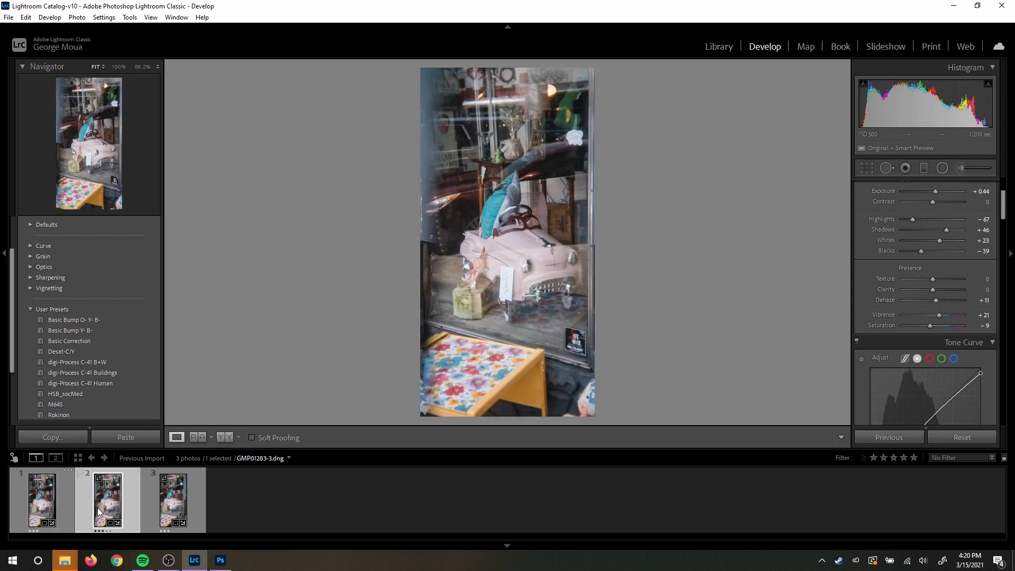
click(49, 516)
click(96, 518)
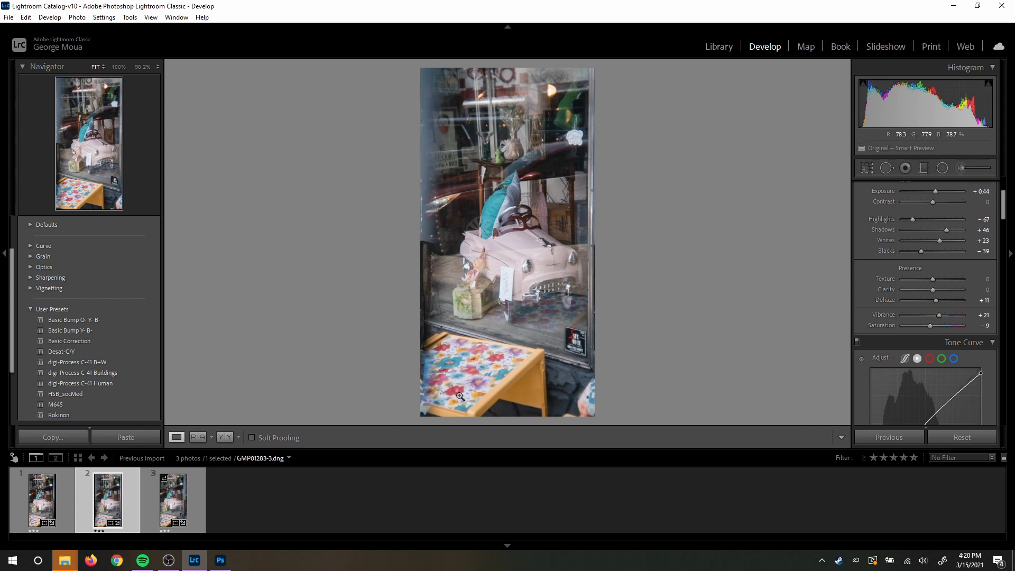
Step: Set Saturation to +9 on GMP01283-2.dng and check it against GMP01283-3.dng
click(47, 511)
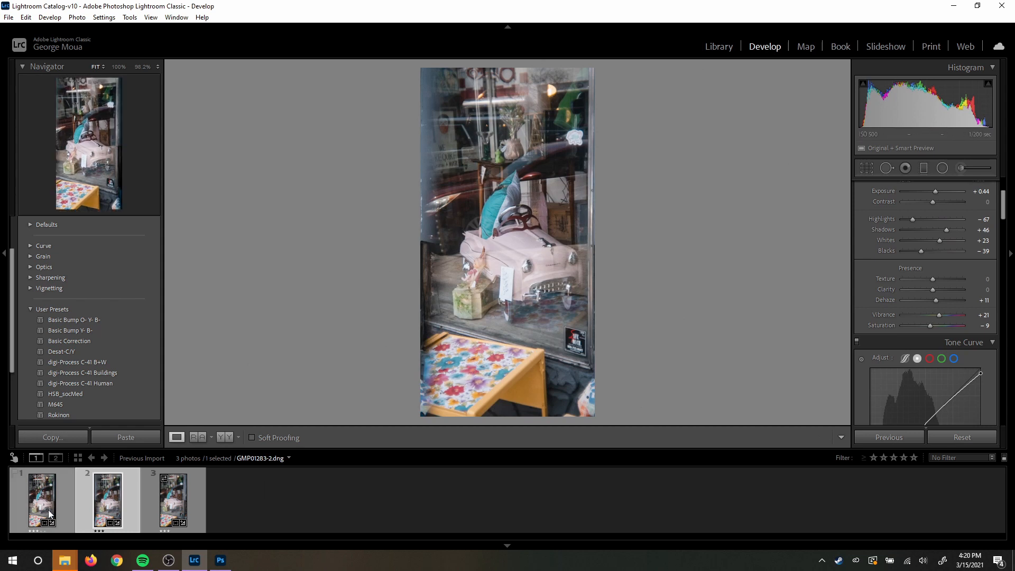
drag(930, 326, 933, 329)
click(85, 505)
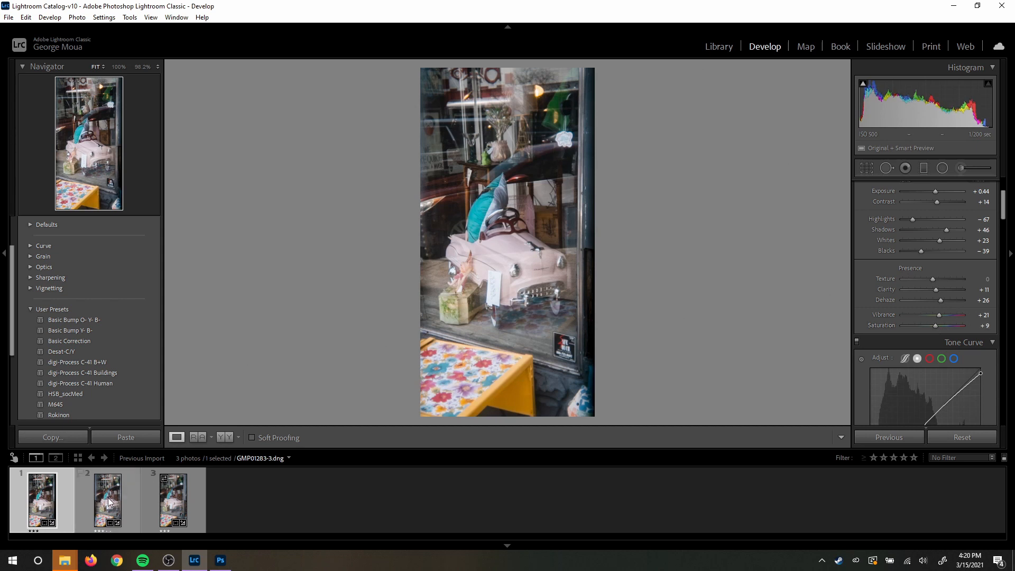
Step: Set Shadows to +35 and Saturation to -4 on GMP01283-2.dng, checking it against GMP01283-3.dng
click(62, 506)
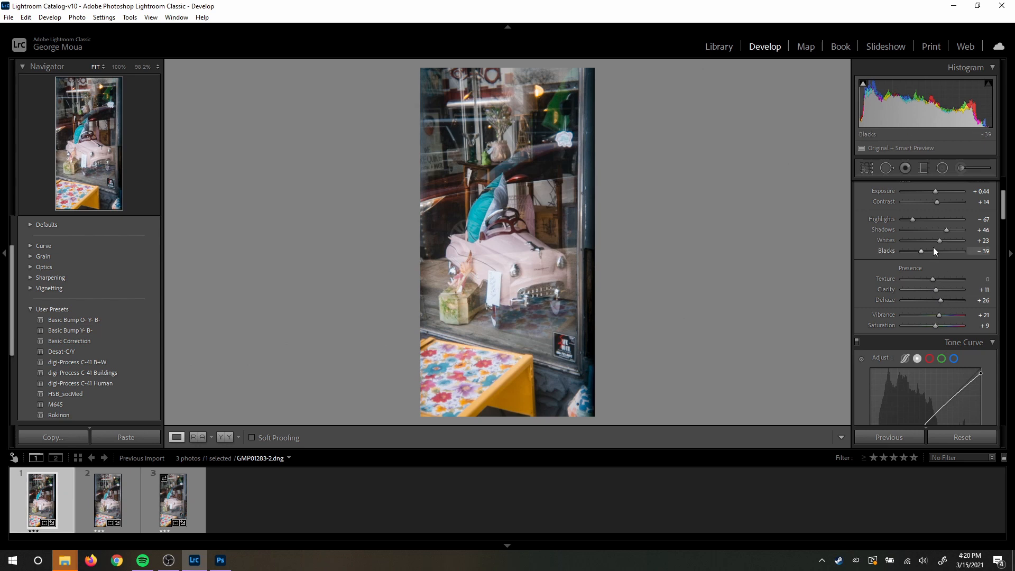
drag(946, 230, 946, 232)
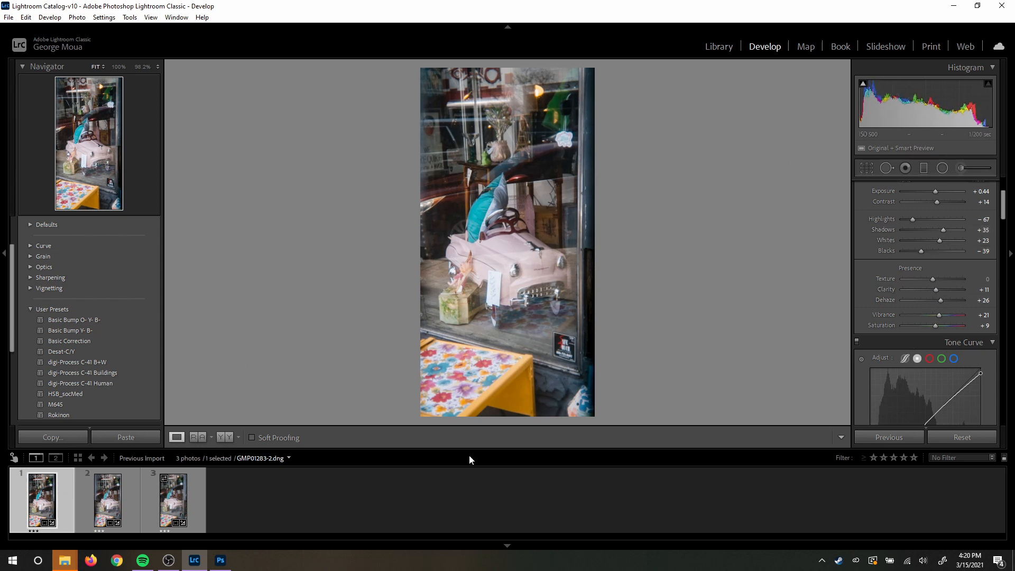
click(121, 507)
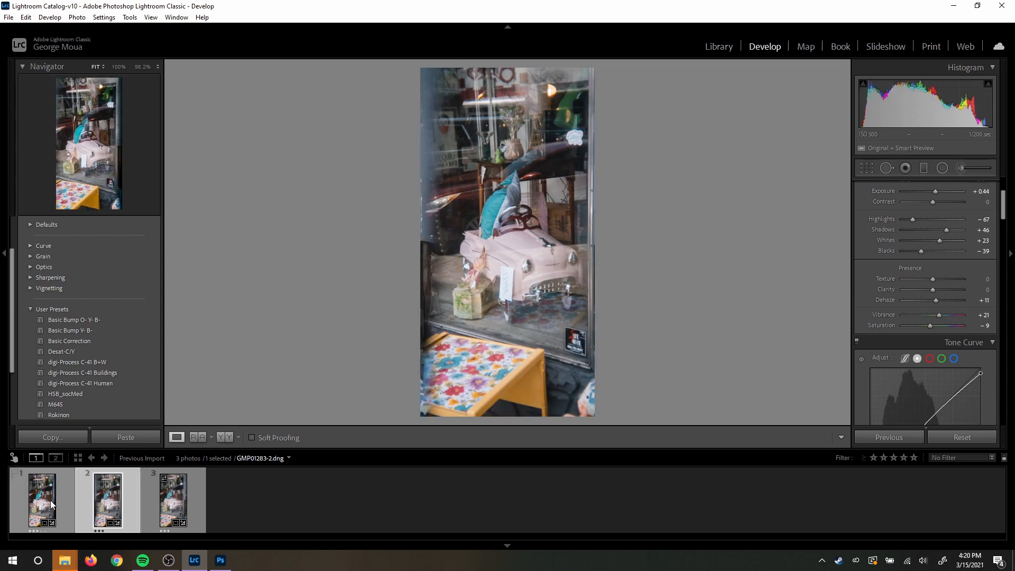
click(46, 503)
drag(935, 325, 930, 328)
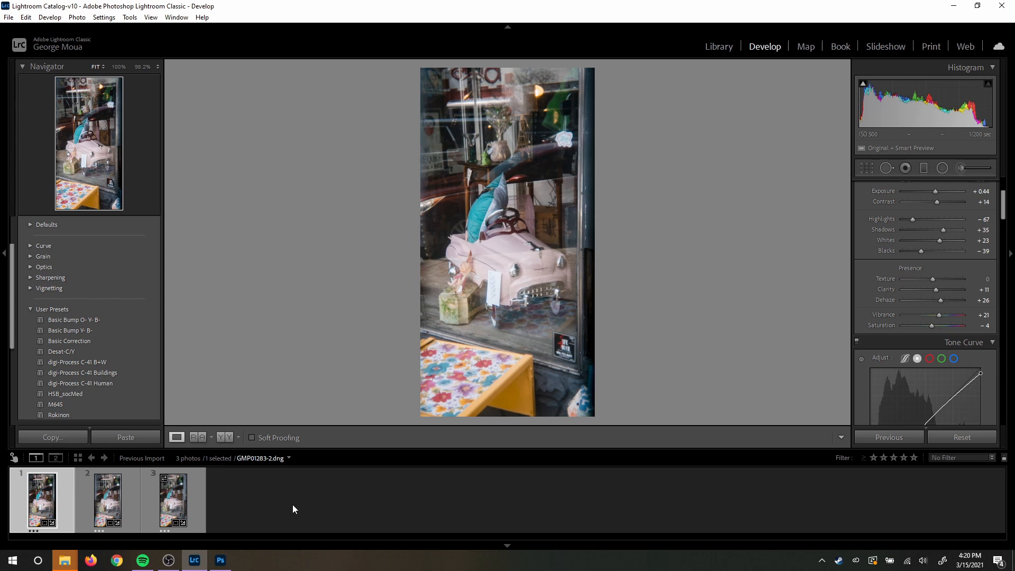
Step: Compare the three toy car frames repeatedly for remaining differences in shadows and saturation
click(108, 505)
click(51, 510)
click(84, 507)
click(64, 510)
click(101, 507)
click(63, 512)
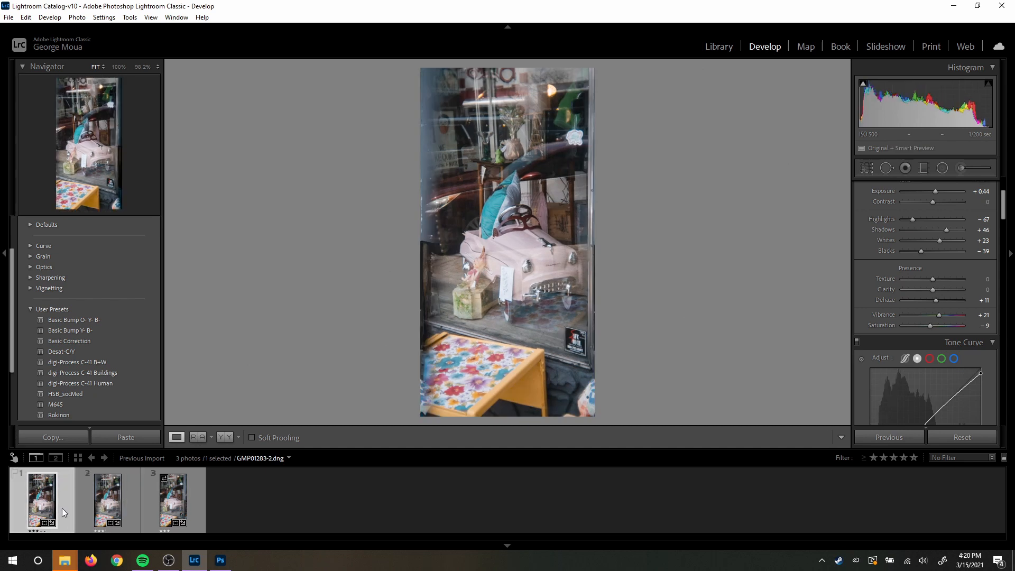
click(120, 507)
click(64, 514)
click(85, 516)
click(168, 505)
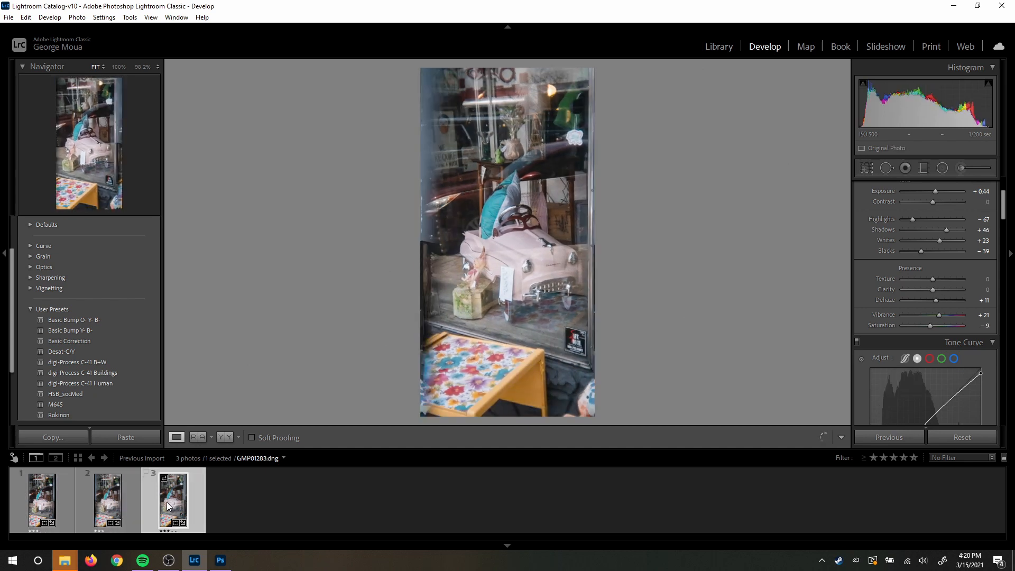
click(105, 508)
click(51, 515)
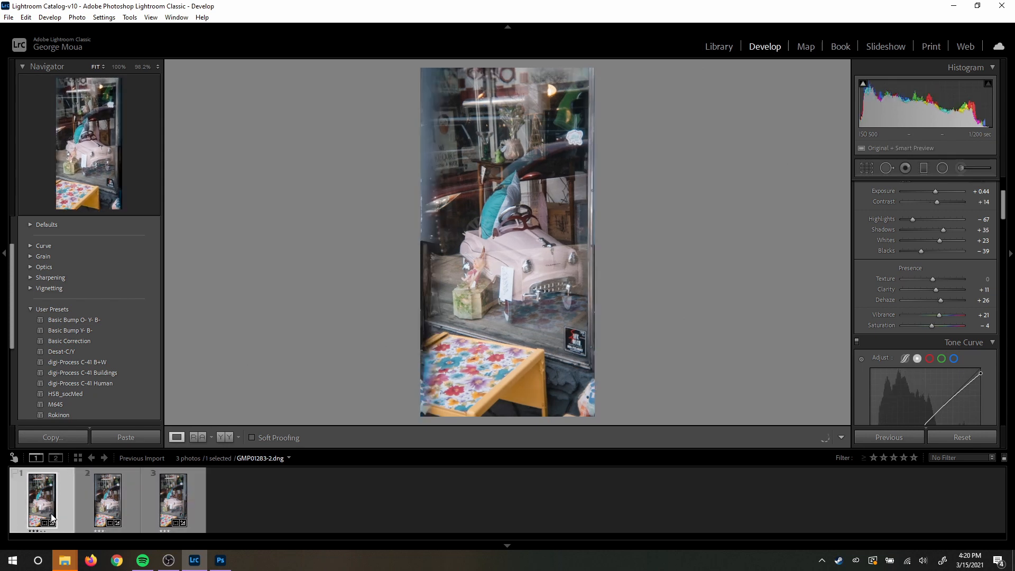
Step: Open all three toy car frames as layers of one document in Photoshop and display the animation timeline
shift+click(172, 511)
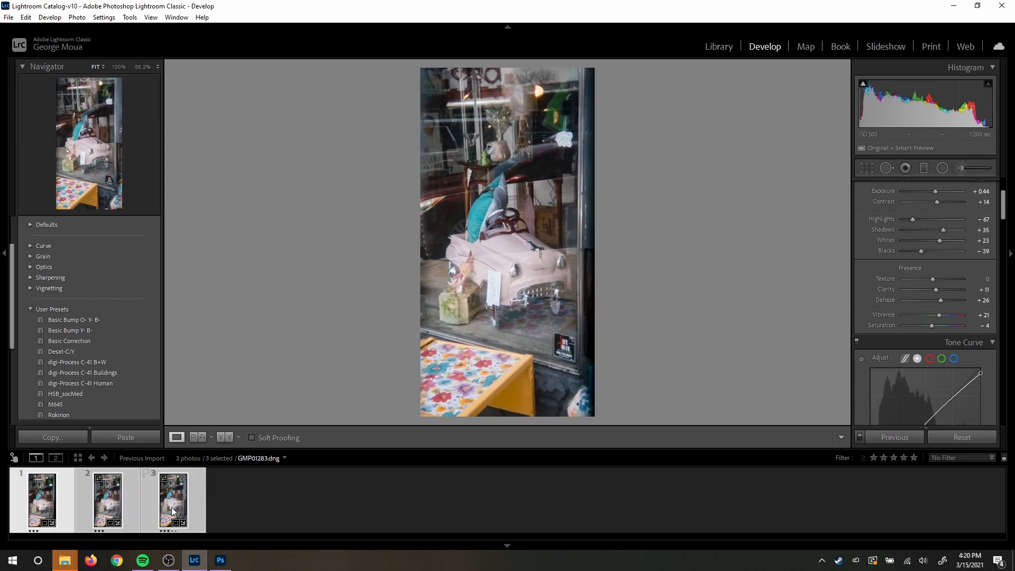
right_click(171, 511)
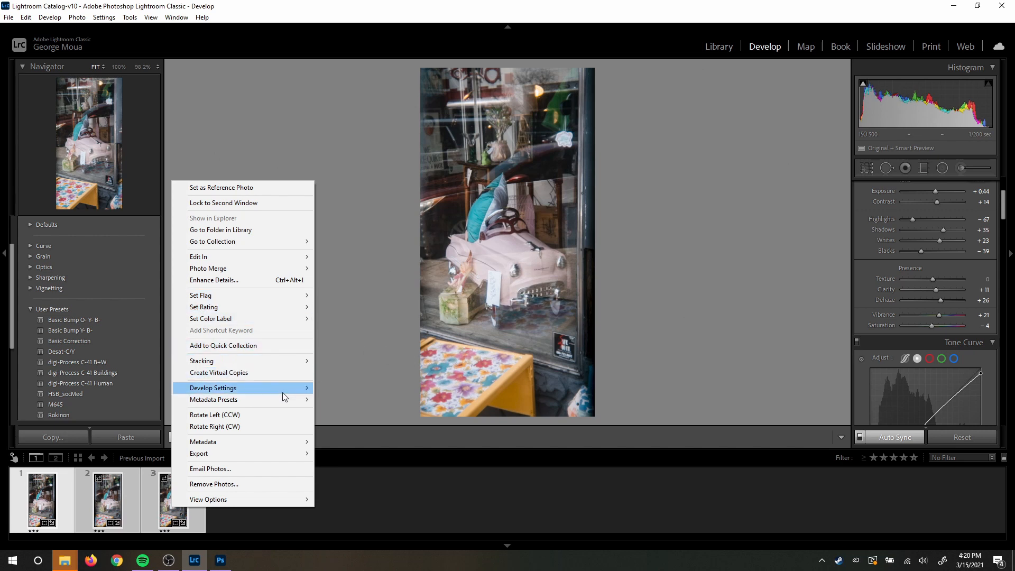
mouse_move(290, 452)
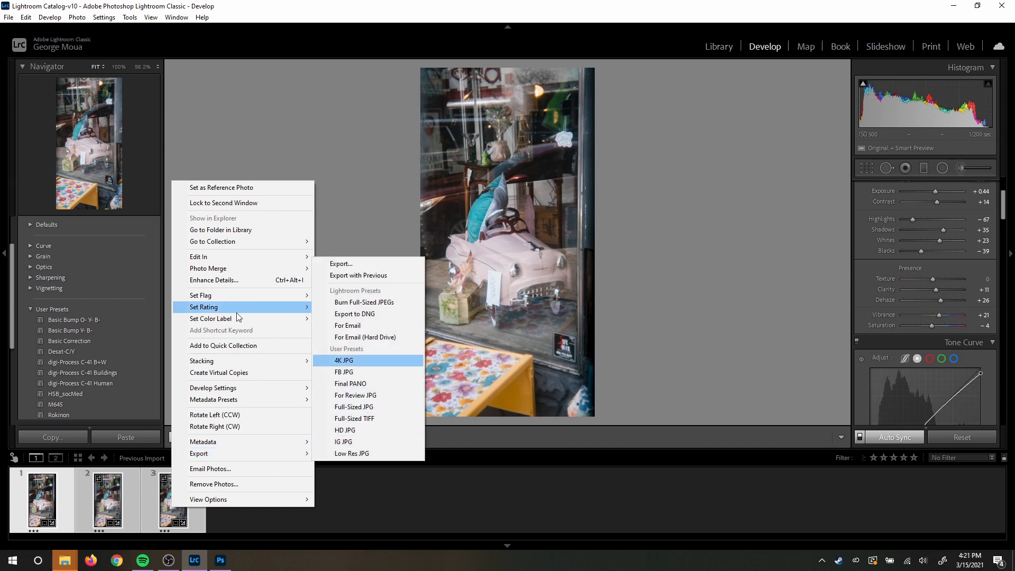
mouse_move(249, 259)
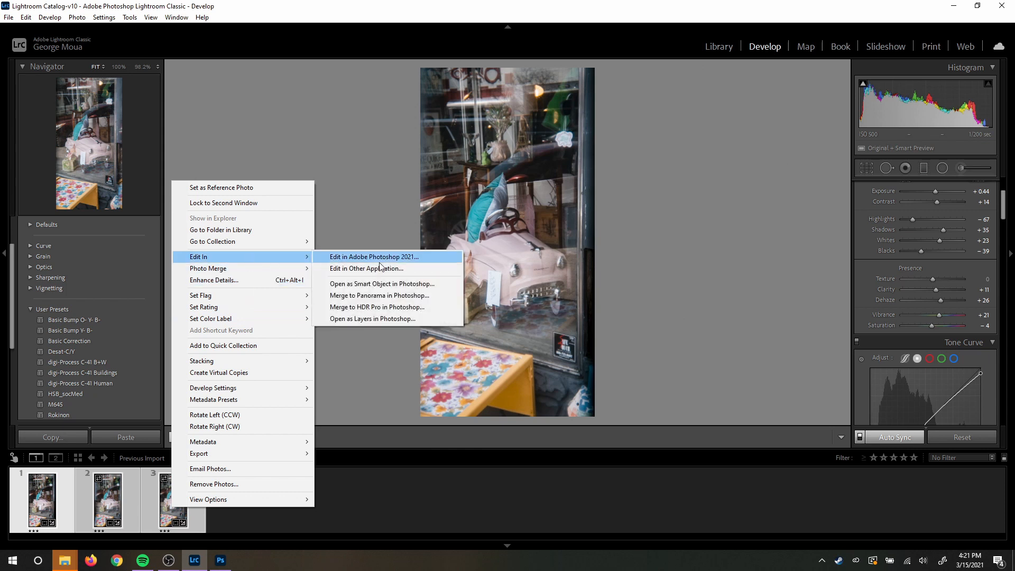
click(387, 319)
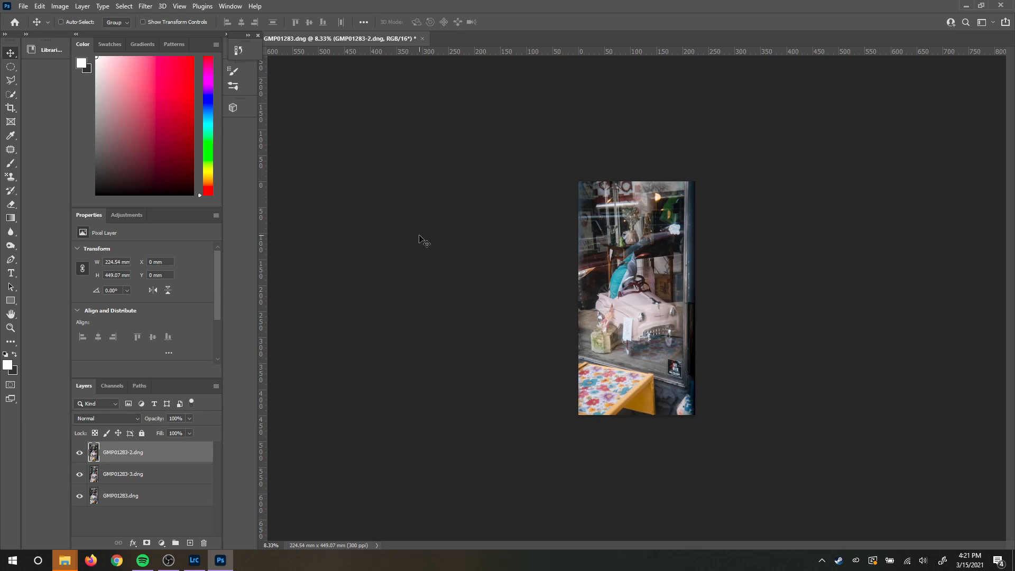
click(231, 7)
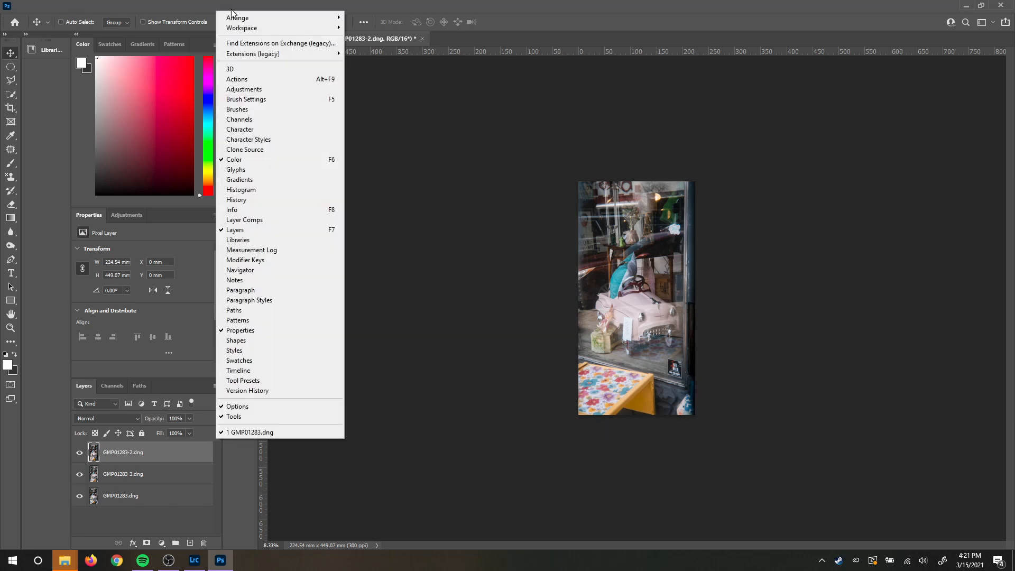
click(271, 369)
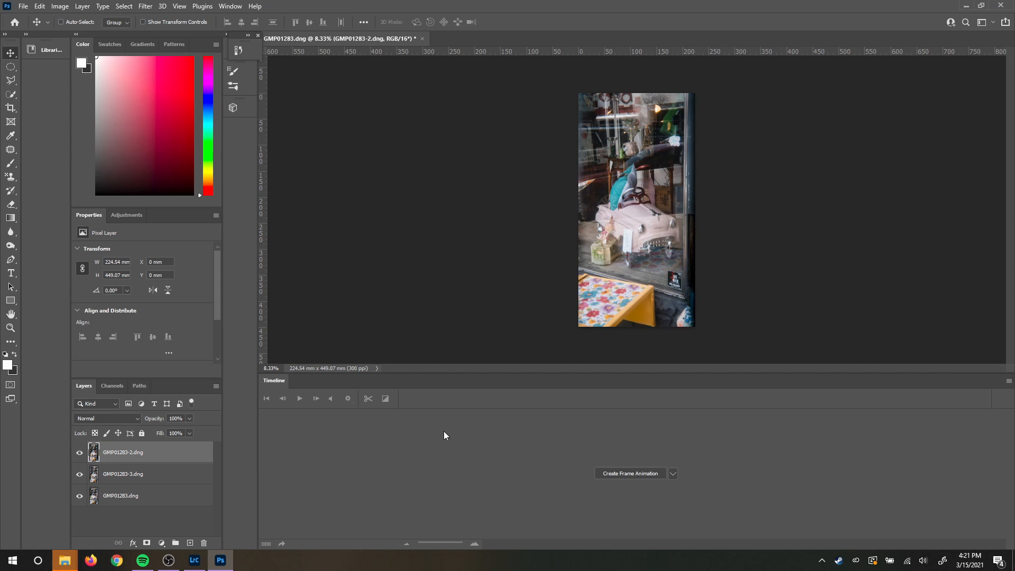
Step: Resize the canvas to 2000 pixels wide and 3000 pixels high, accepting the clipping of the image
click(156, 497)
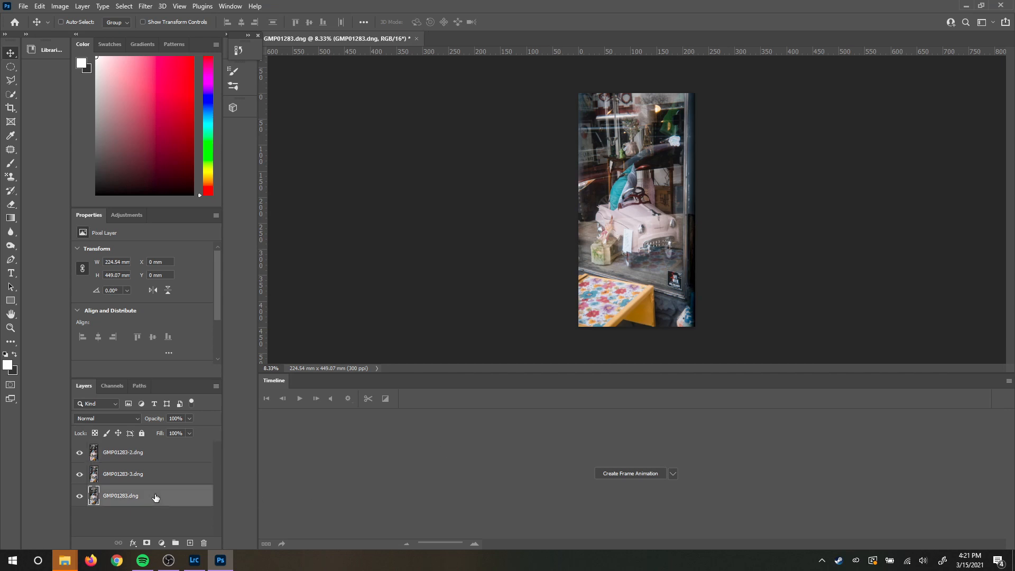
click(151, 454)
click(59, 6)
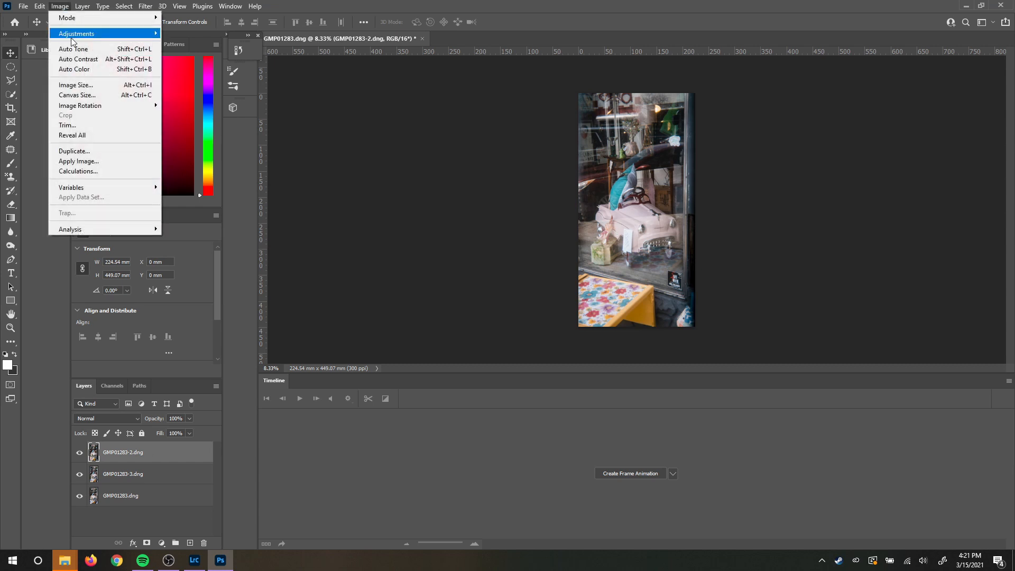
click(80, 95)
click(955, 181)
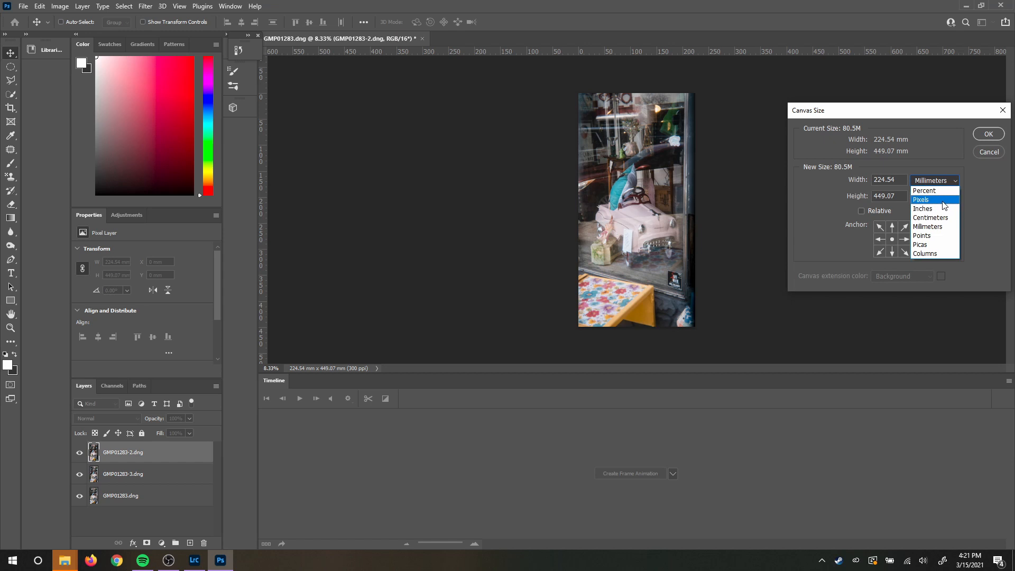
click(945, 200)
drag(906, 182, 871, 180)
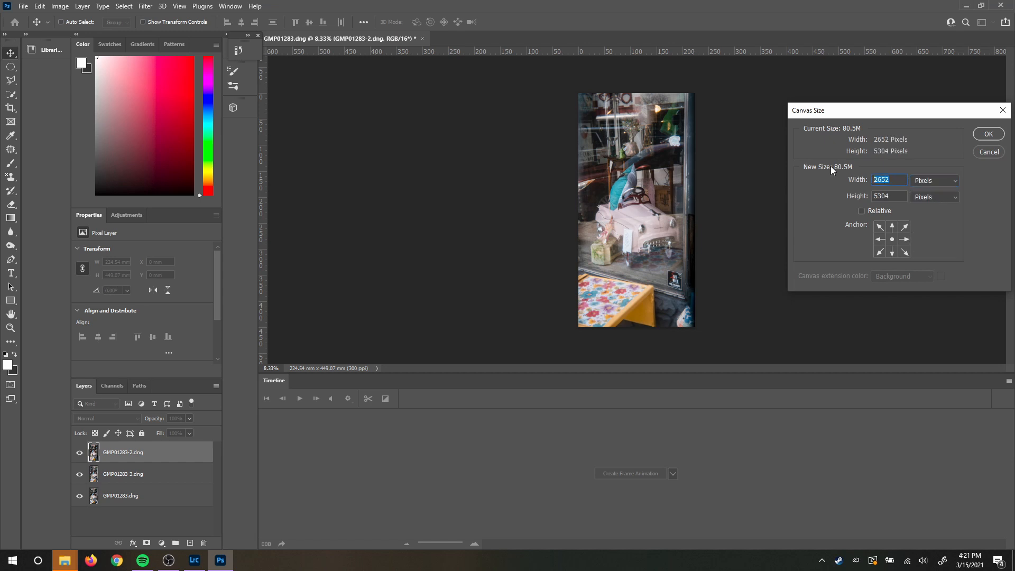
text(2000)
key(Tab)
text(3000)
key(Return)
key(Return)
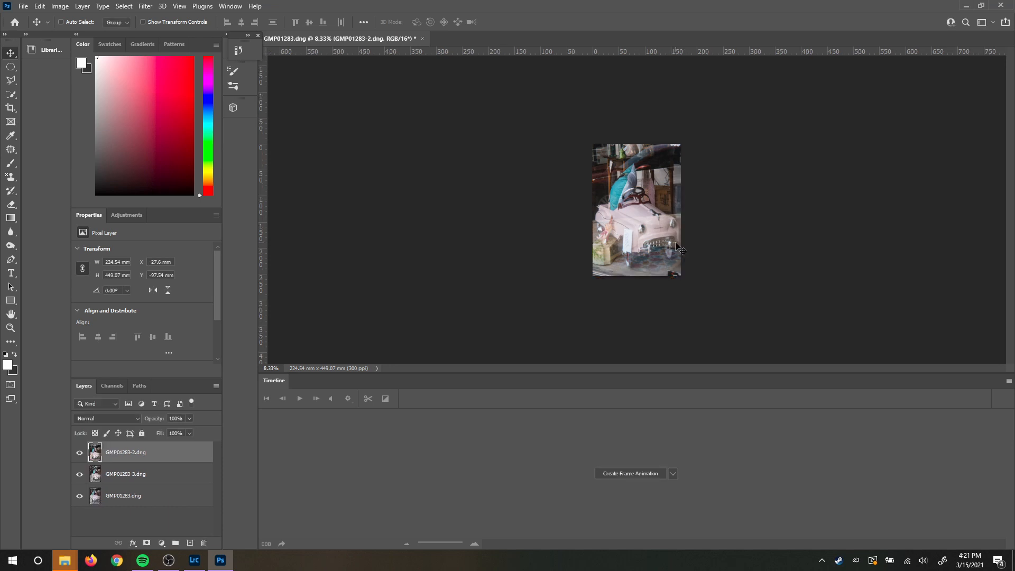
Step: Scale all three layers down together to about 193 × 386 mm so more of the scene fits the canvas
scroll(654, 253, up, 8)
scroll(654, 253, down, 3)
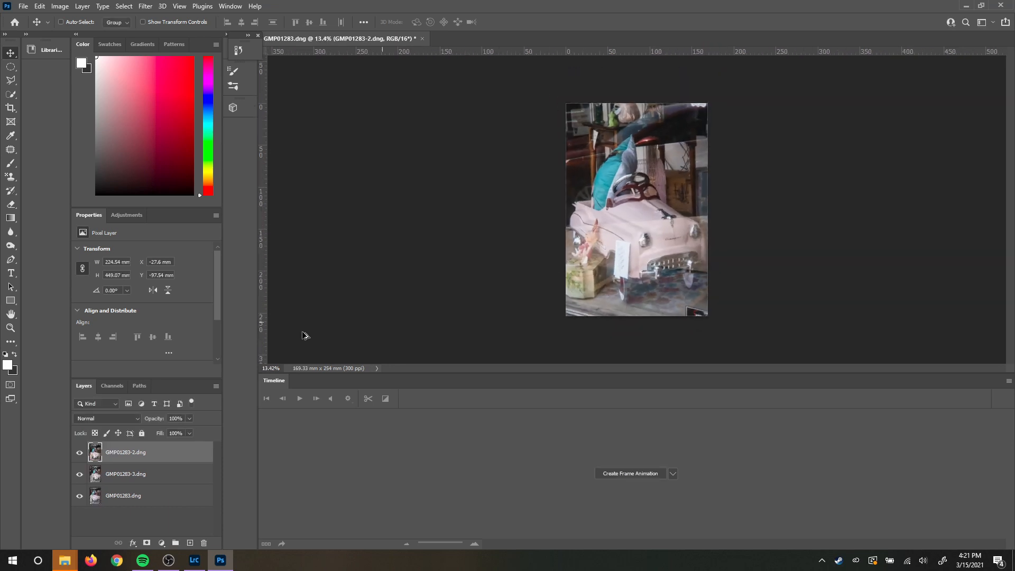
shift+click(117, 489)
key(ctrl+t)
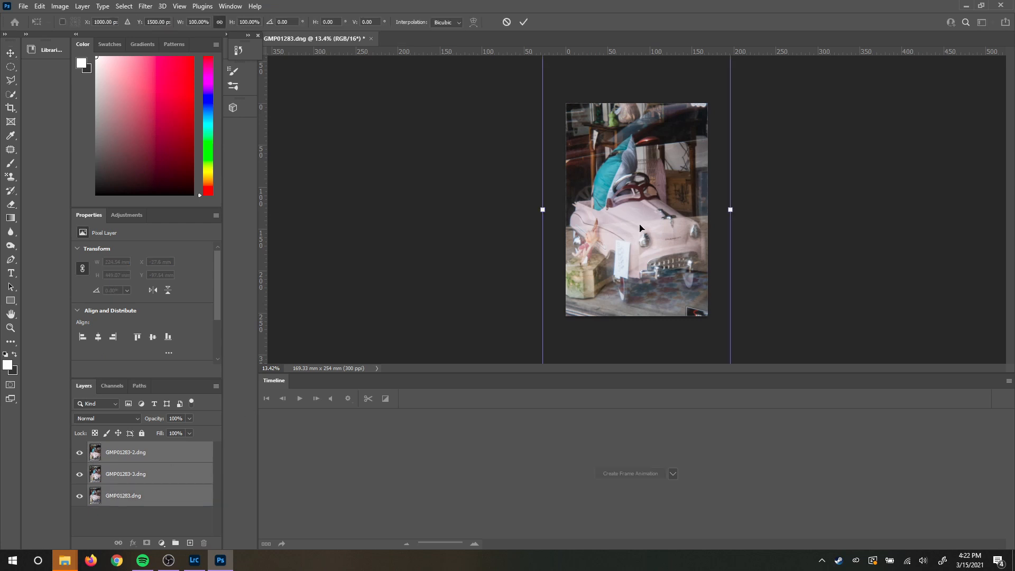
drag(731, 210, 675, 218)
key(Return)
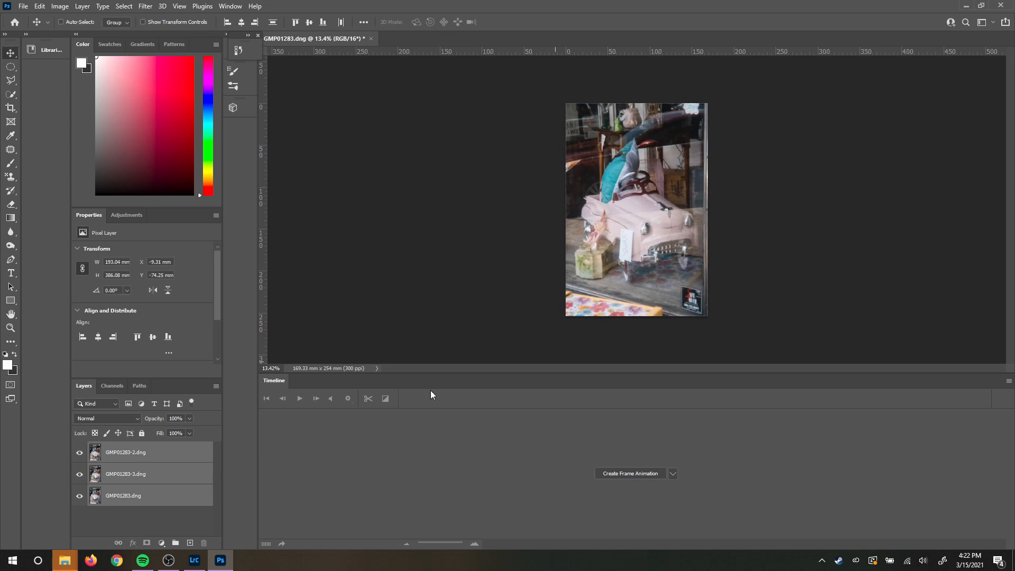
Step: Toggle the upper layers' visibility to compare the car's position between frames, leaving only GMP01283-2.dng hidden
click(133, 481)
click(131, 462)
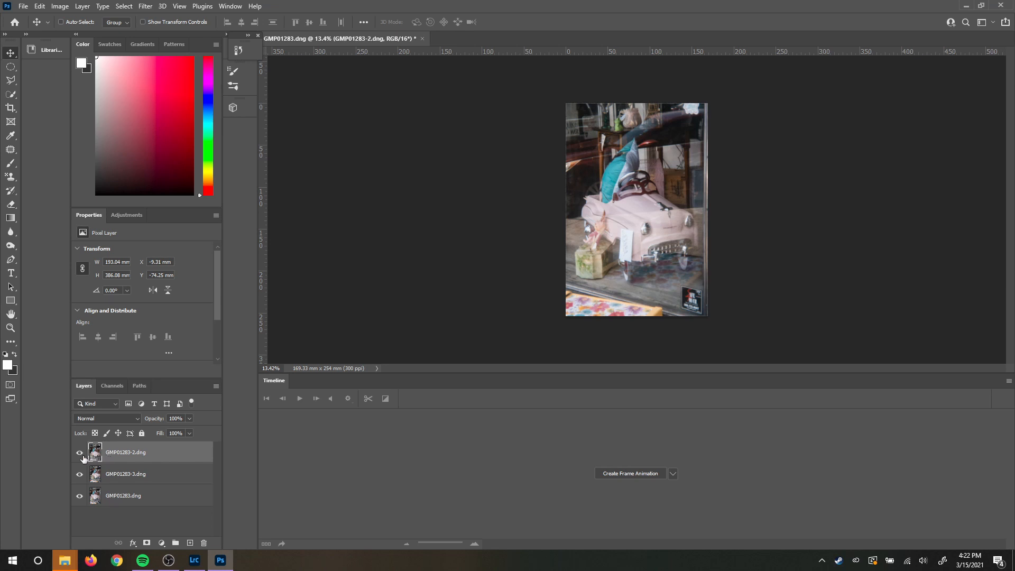
click(80, 453)
click(80, 475)
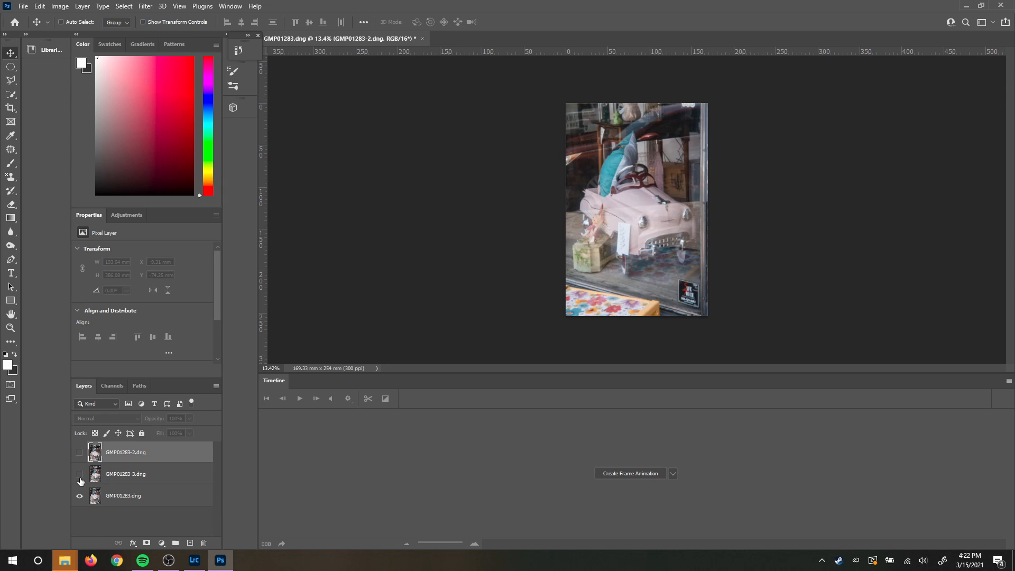
click(79, 453)
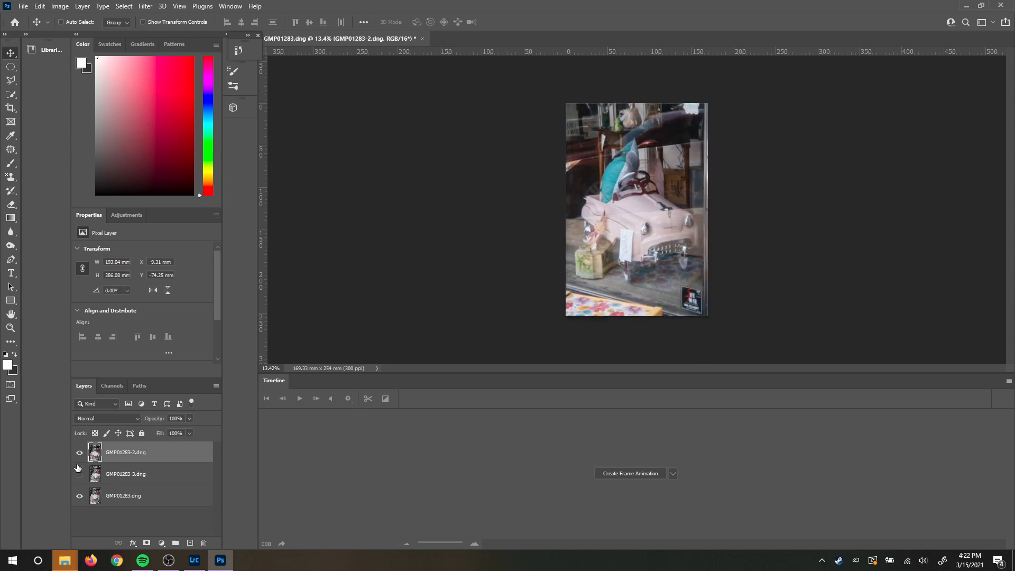
click(78, 459)
click(78, 455)
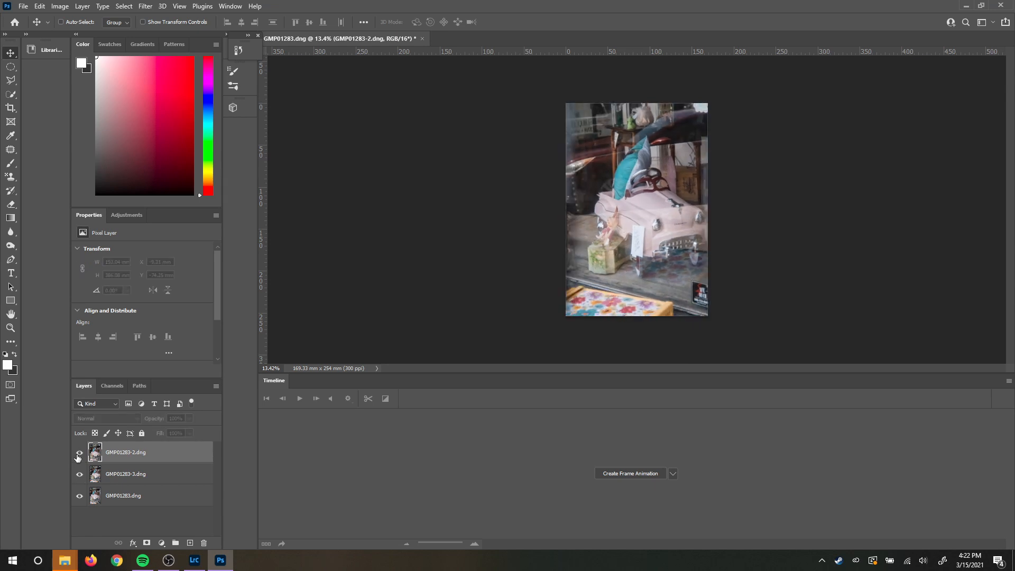
click(79, 461)
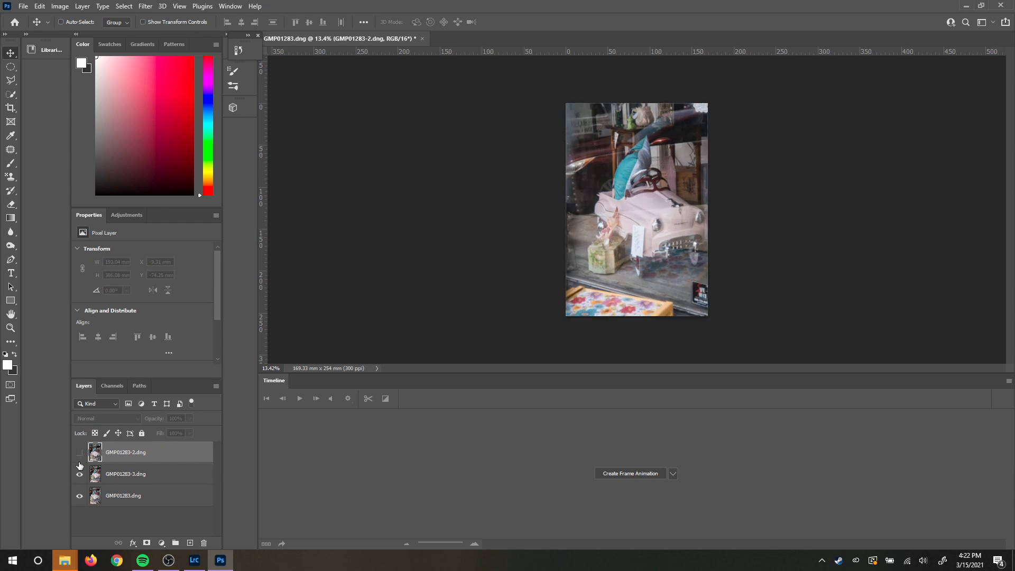
Step: Set the blend mode of the GMP01283-3.dng layer to Subtract
click(119, 476)
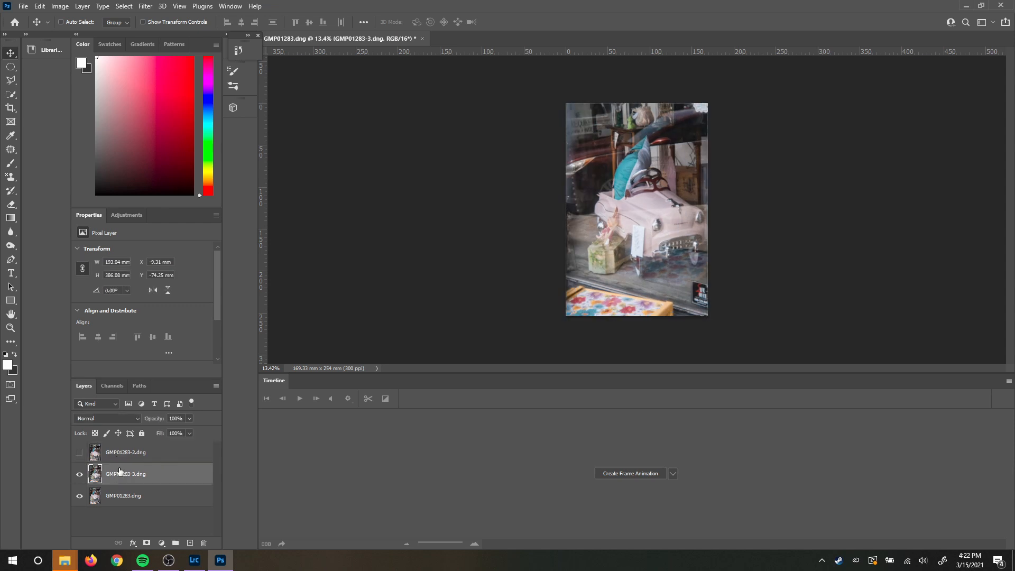
click(140, 420)
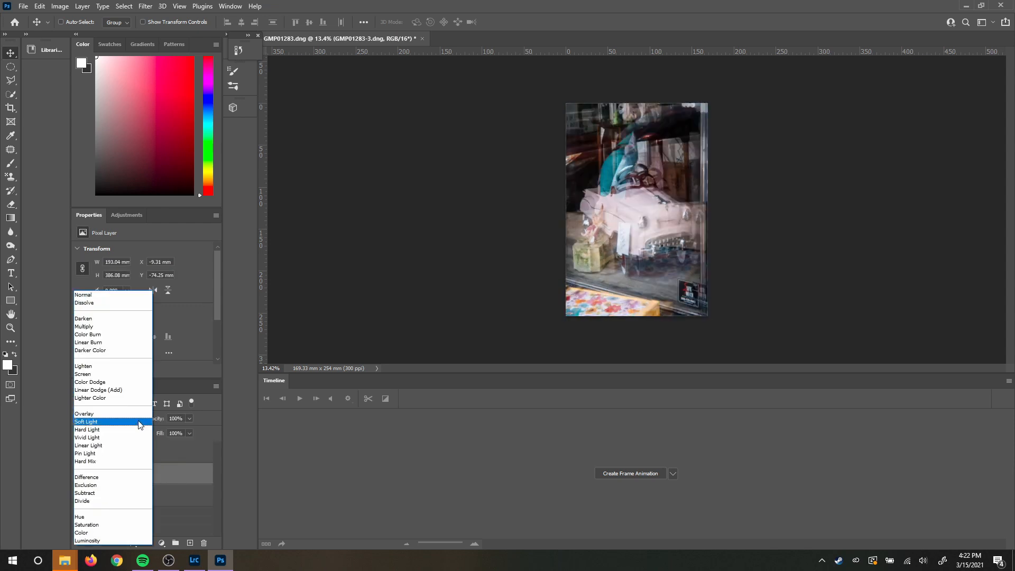
click(132, 494)
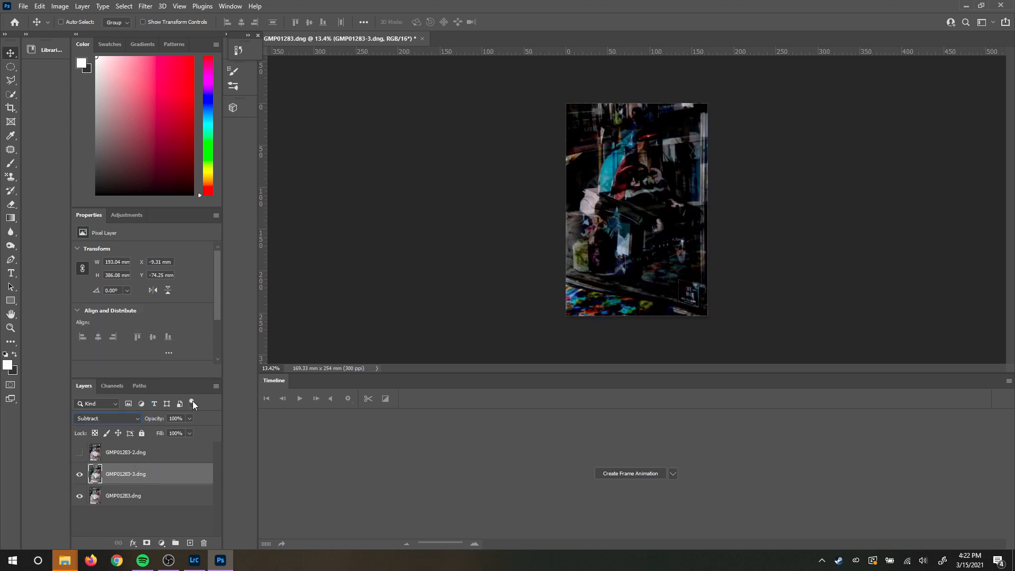
Step: Move GMP01283-3.dng over the car in GMP01283.dng, scale it to about 103%, and nudge it into alignment
drag(671, 236, 660, 237)
scroll(660, 237, up, 2)
key(ctrl+t)
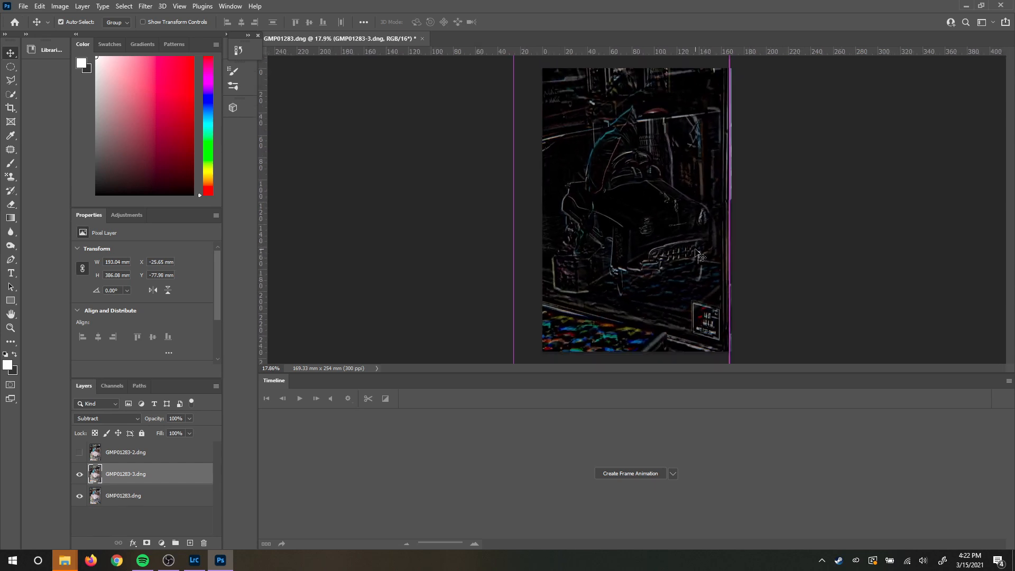
drag(731, 202, 717, 225)
key(Down)
key(Right)
key(Up)
key(Up)
key(Left)
key(Left)
key(Left)
key(Left)
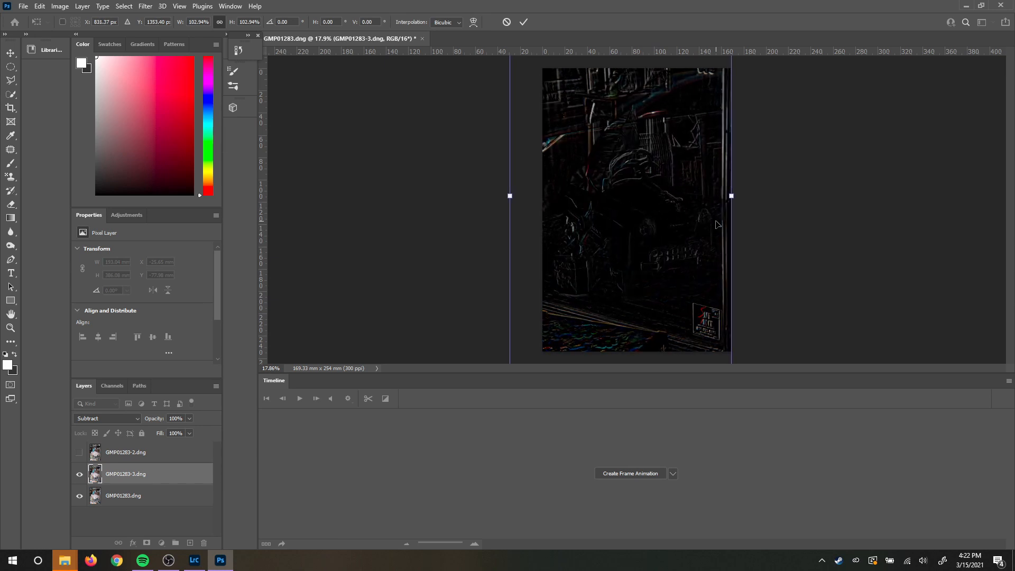
Step: Enlarge GMP01283-3.dng to about 103.6%, nudge it left and down into alignment with the car, and apply the transform
scroll(723, 228, up, 4)
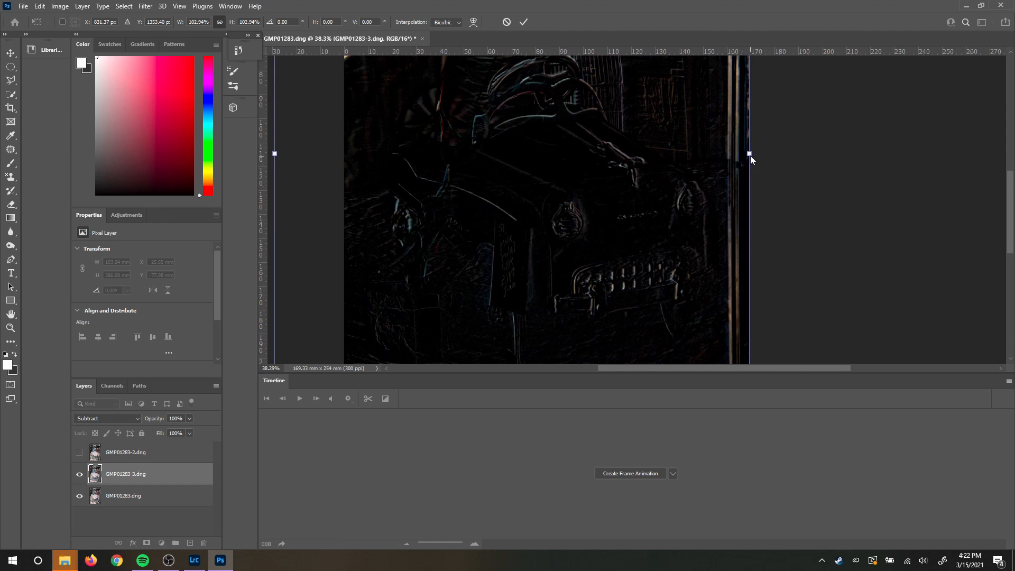
drag(750, 154, 753, 154)
key(Left)
key(Left)
key(Up)
key(Left)
key(Left)
key(Left)
key(Down)
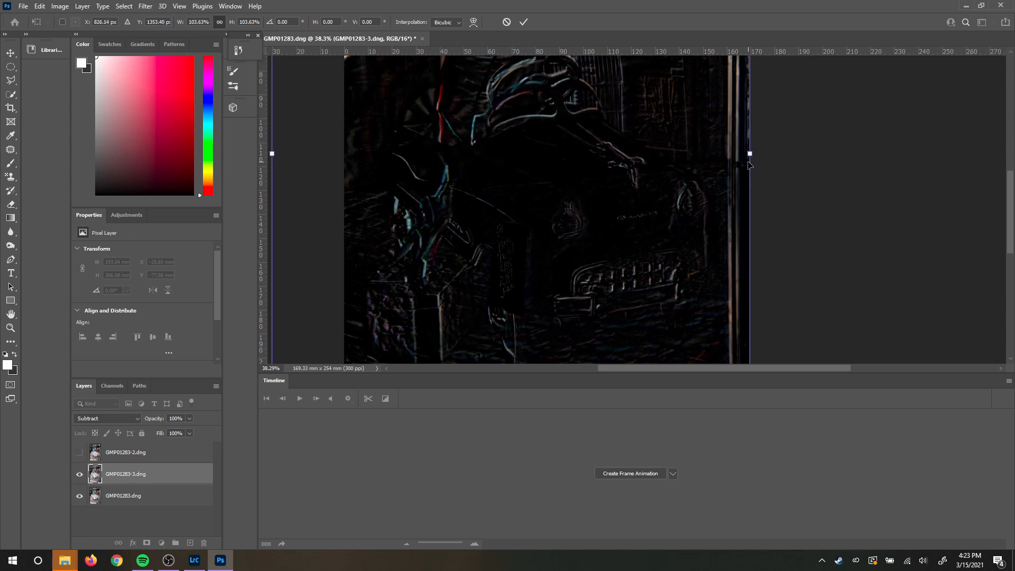
key(Down)
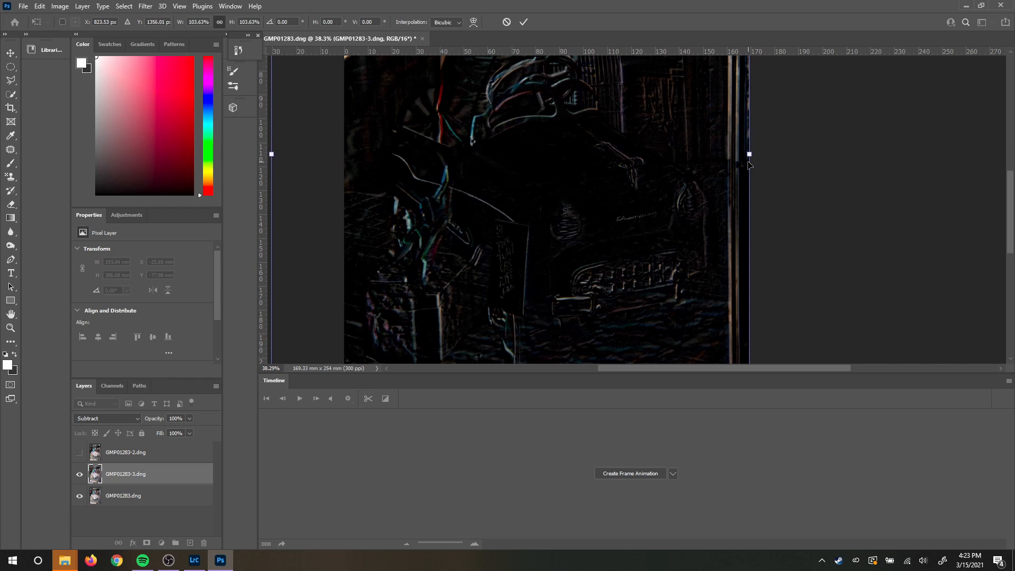
key(Return)
Step: Compare GMP01283-3.dng hidden and shown, and set its blend mode back to Normal
click(79, 475)
click(79, 474)
click(117, 418)
click(90, 296)
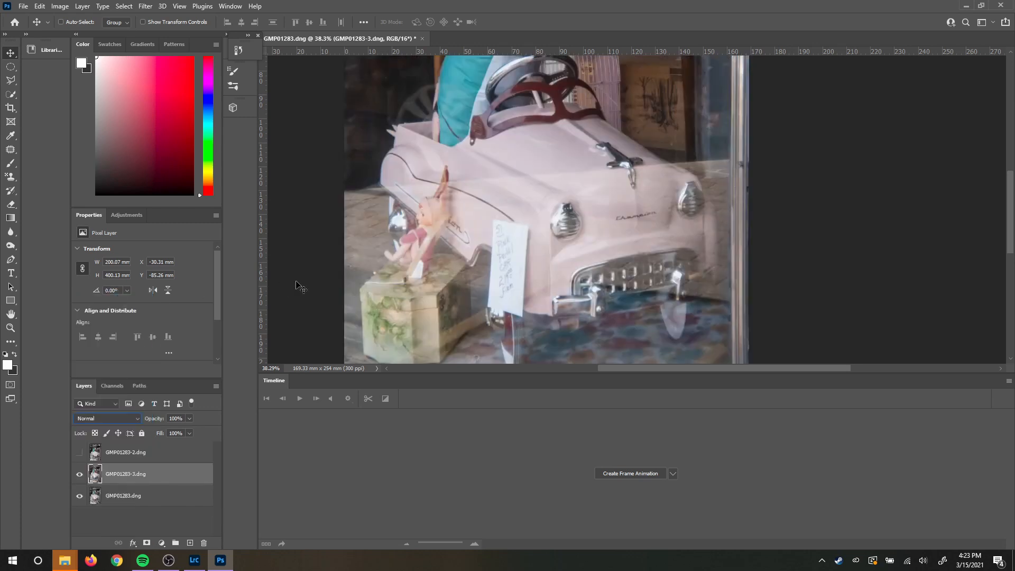
scroll(296, 285, down, 4)
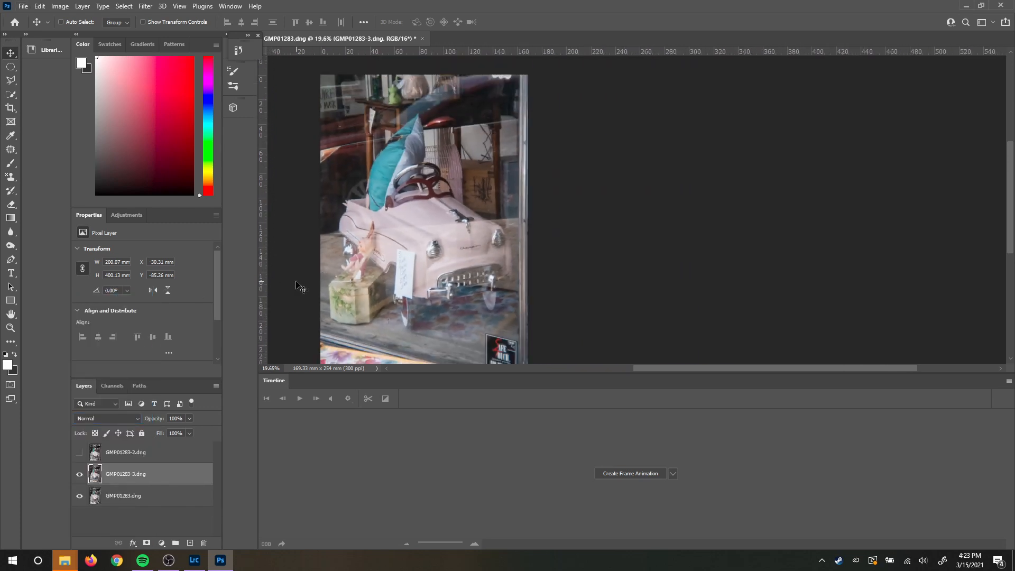
Step: Repeatedly toggle GMP01283-3.dng's visibility to check how the car lines up with the frame beneath, leaving the layer visible
click(81, 477)
click(80, 476)
click(80, 476)
click(80, 476)
click(80, 477)
click(81, 476)
click(81, 477)
click(79, 475)
click(79, 475)
click(79, 475)
click(79, 475)
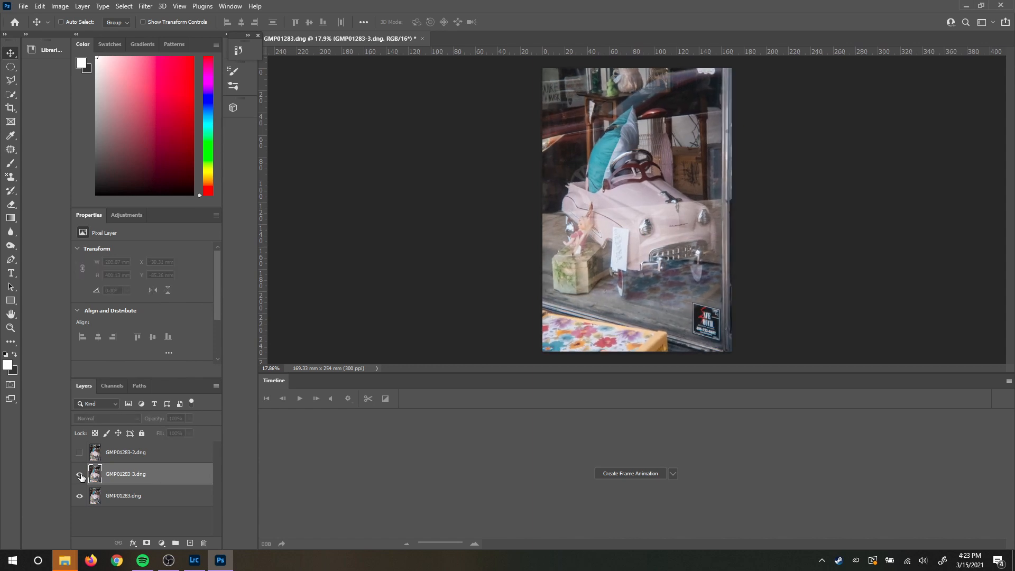
click(80, 475)
click(79, 474)
click(79, 475)
click(79, 475)
click(80, 476)
click(80, 476)
click(80, 476)
click(79, 475)
click(80, 475)
click(79, 476)
click(80, 475)
click(79, 476)
Step: Show the GMP01283-2.dng layer in Subtract blend mode and move it up and slightly left to overlap the car
click(105, 458)
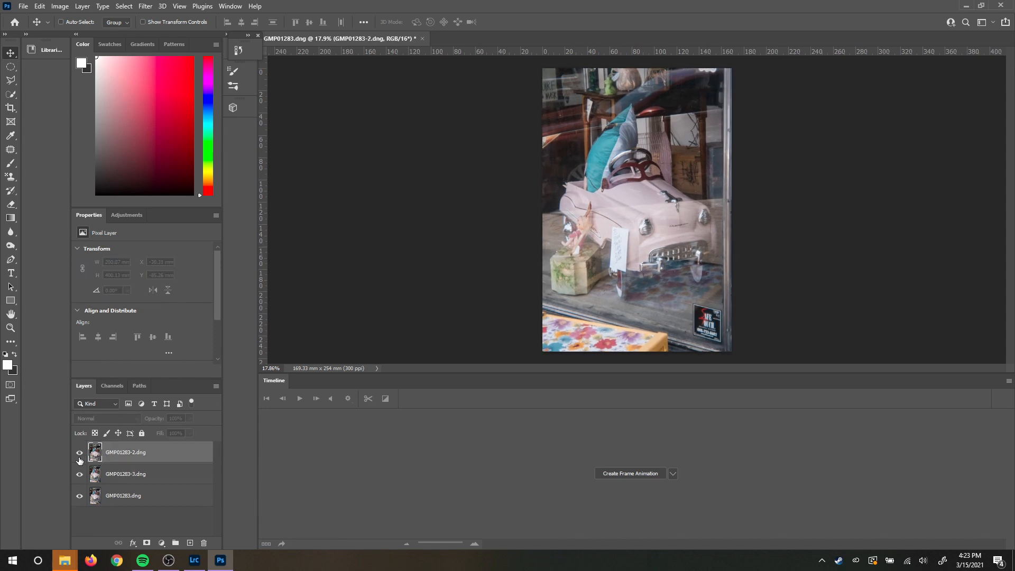
click(79, 455)
click(128, 421)
click(115, 493)
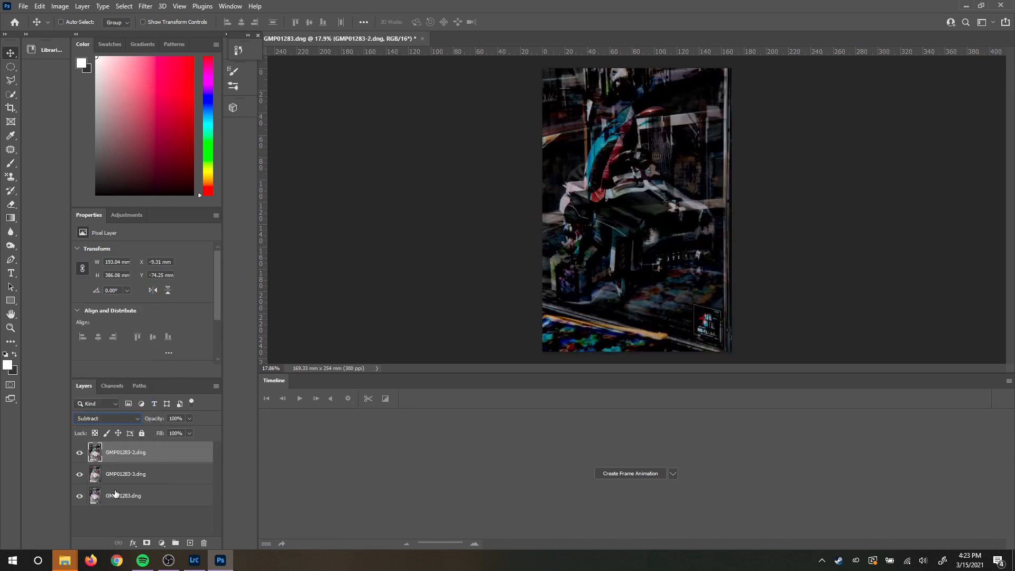
drag(603, 219, 599, 210)
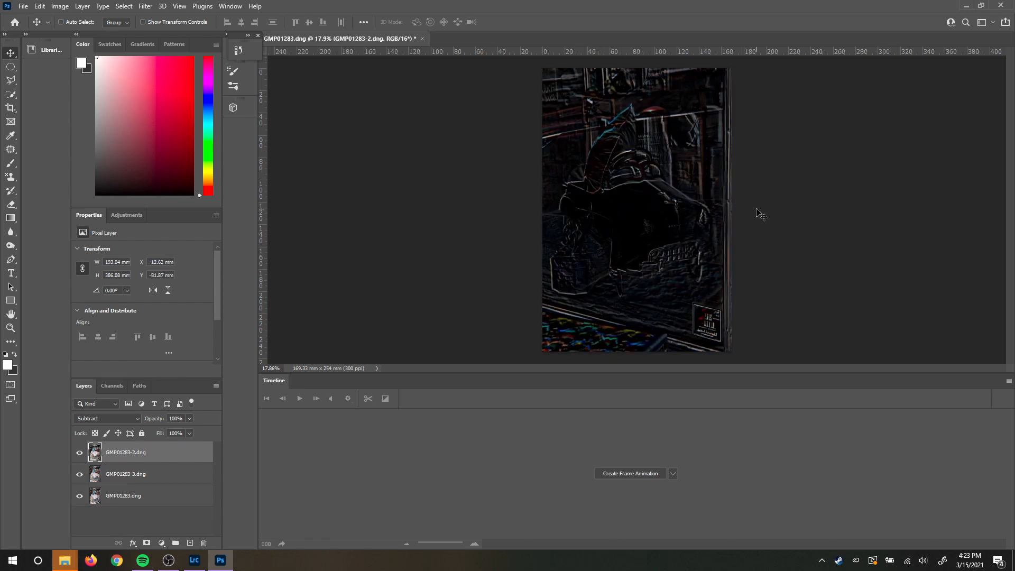
Step: Scale GMP01283-2.dng to about 101.5% and nudge it up until the car edges align
key(ctrl+t)
drag(744, 192, 744, 194)
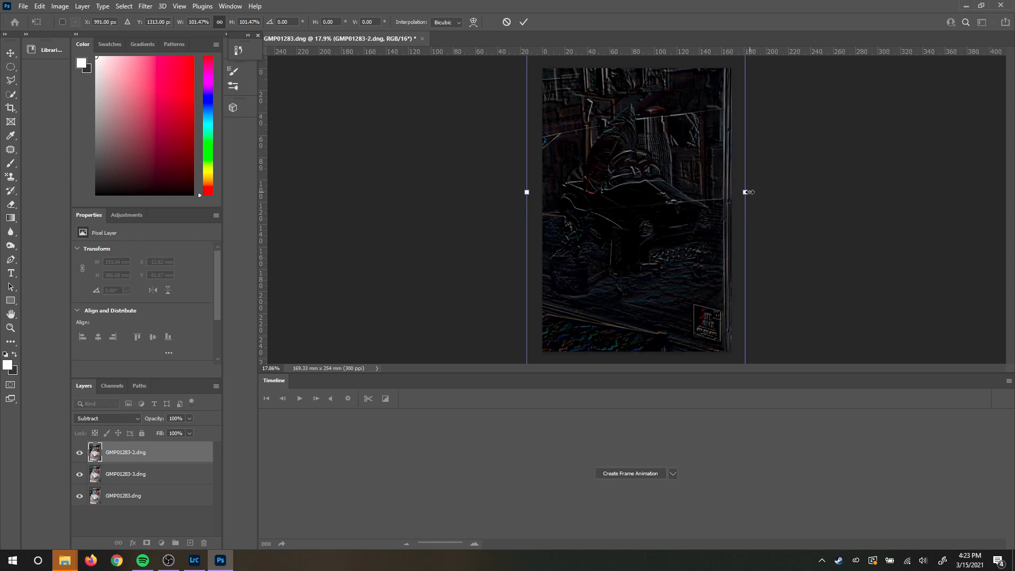
key(Up)
key(Up)
key(Down)
key(Left)
key(Right)
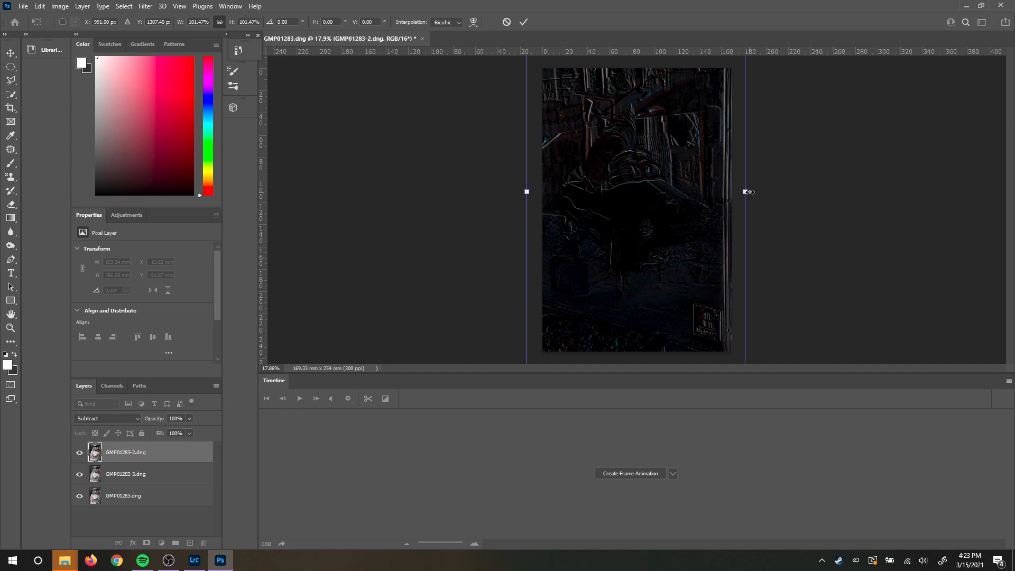
key(Return)
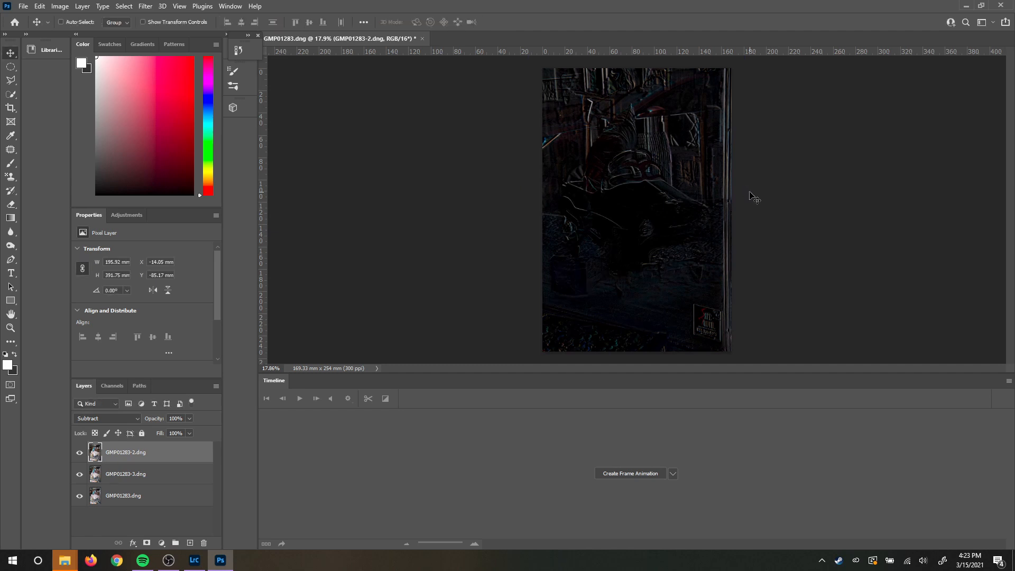
Step: Set GMP01283-2.dng's blend mode back to Normal, toggle its visibility to compare the frames, and leave it hidden
click(112, 418)
click(87, 293)
click(78, 453)
click(81, 455)
click(81, 455)
Step: Set the blend mode of GMP01283-3.dng to Subtract again
click(124, 478)
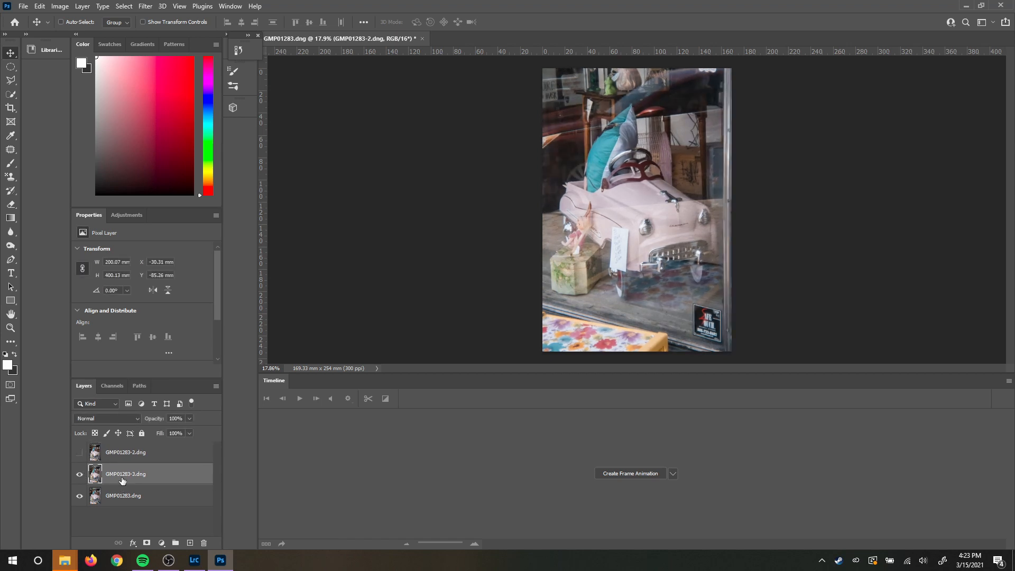
click(137, 420)
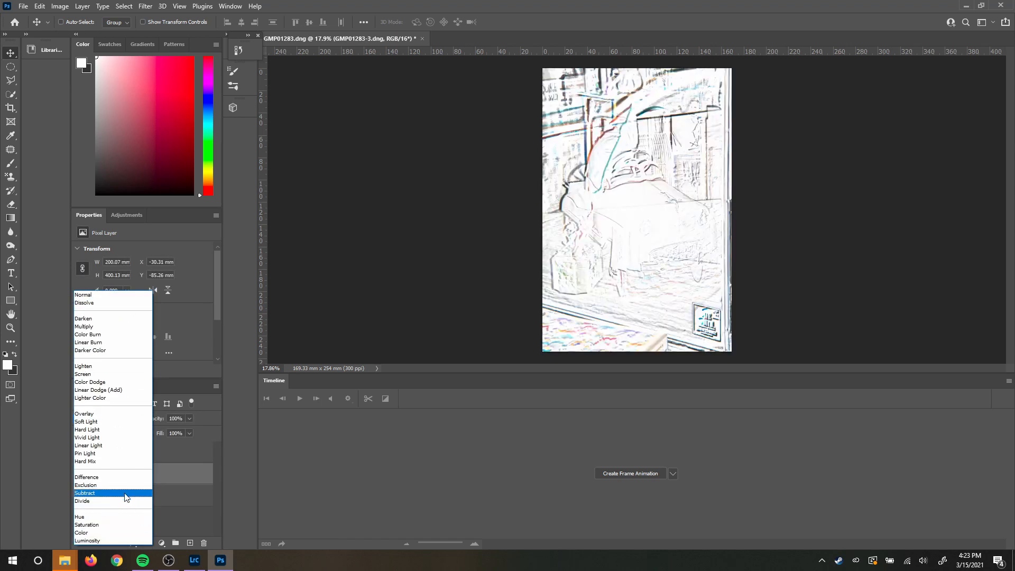
click(106, 493)
Step: Scale GMP01283-3.dng to about 98%, reposition it over the car, and return its blend mode to Normal
key(ctrl+t)
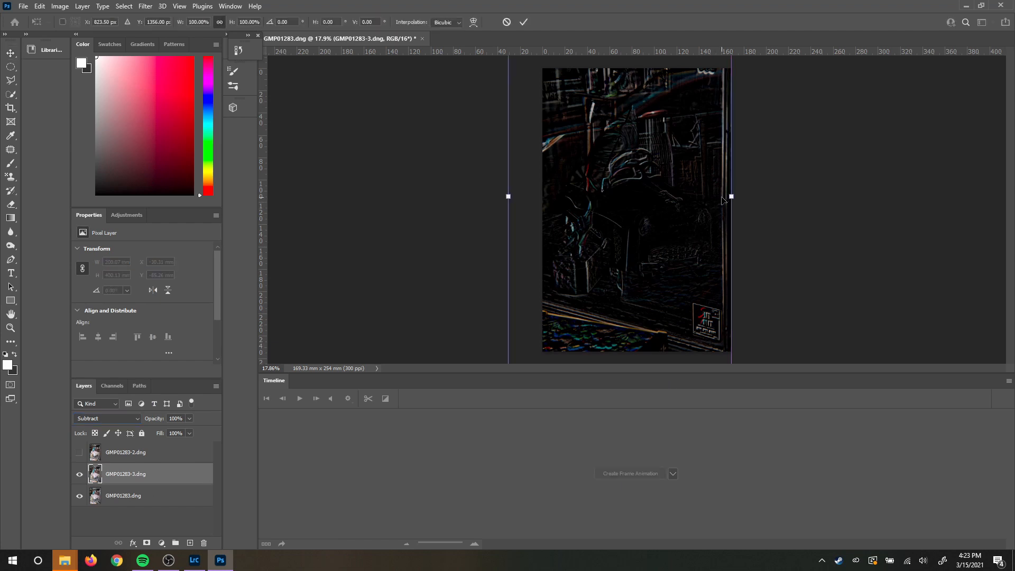
drag(731, 198, 729, 199)
key(Right)
scroll(681, 231, up, 7)
drag(680, 228, 688, 204)
drag(594, 233, 595, 235)
scroll(558, 165, down, 4)
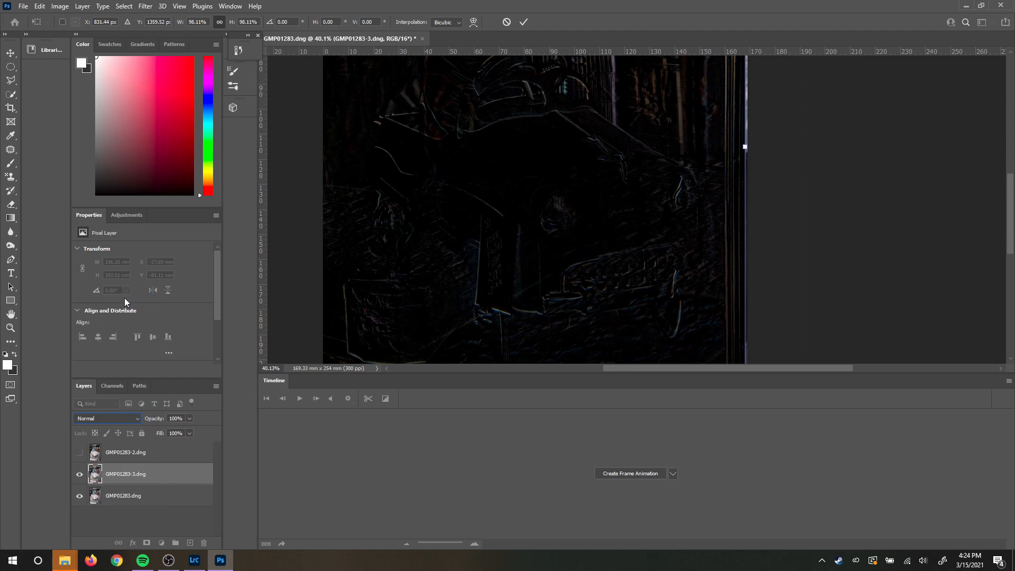
key(Return)
Step: Show GMP01283-2.dng in Subtract blend mode and scale it down to about 194 × 388 mm
click(80, 452)
click(126, 452)
click(133, 418)
click(132, 496)
key(ctrl+t)
drag(780, 136, 777, 136)
key(Return)
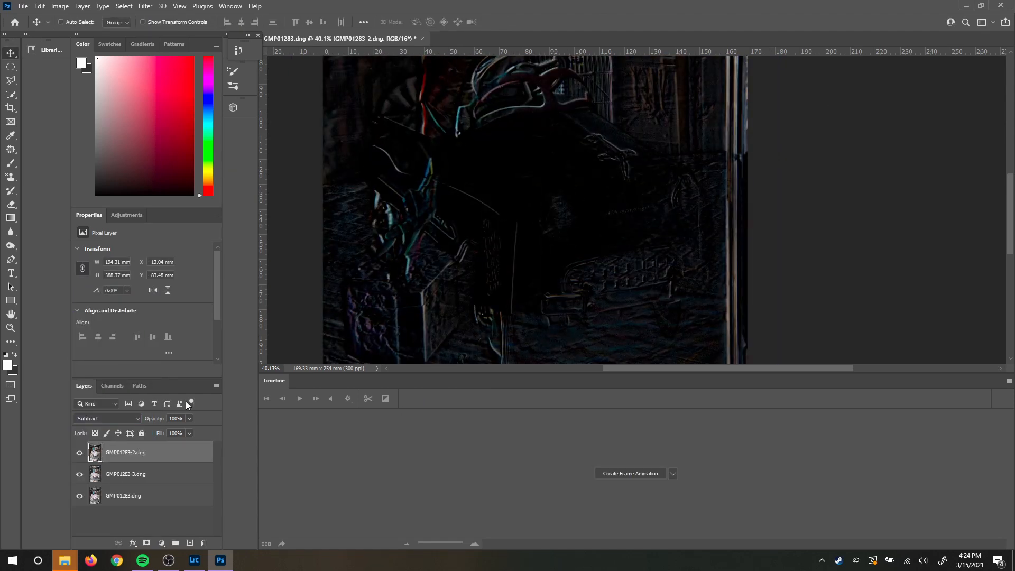
Step: With GMP01283-2.dng back in Normal mode and both upper layers hidden, create a frame animation
click(79, 452)
key(ctrl+0)
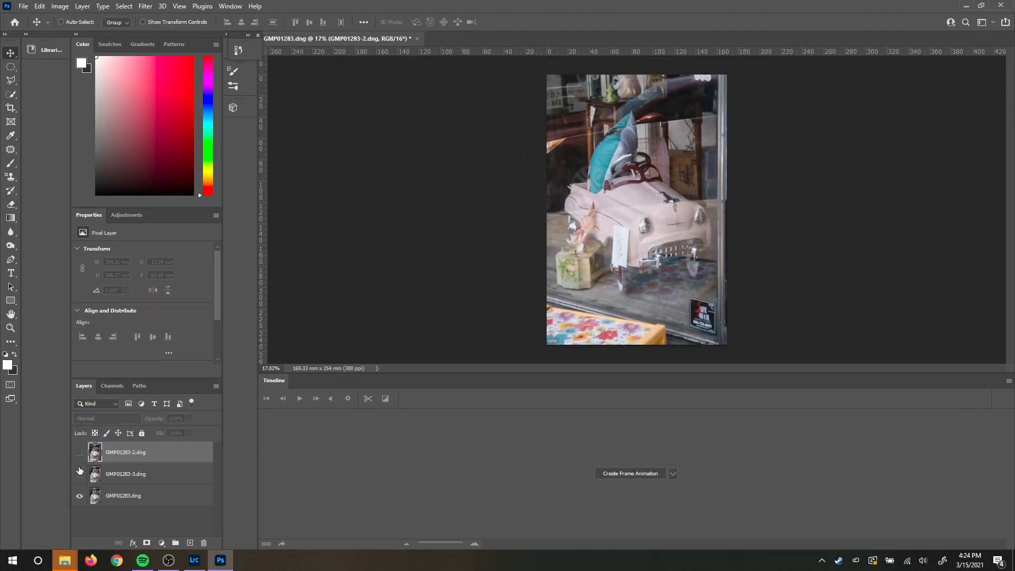
click(621, 473)
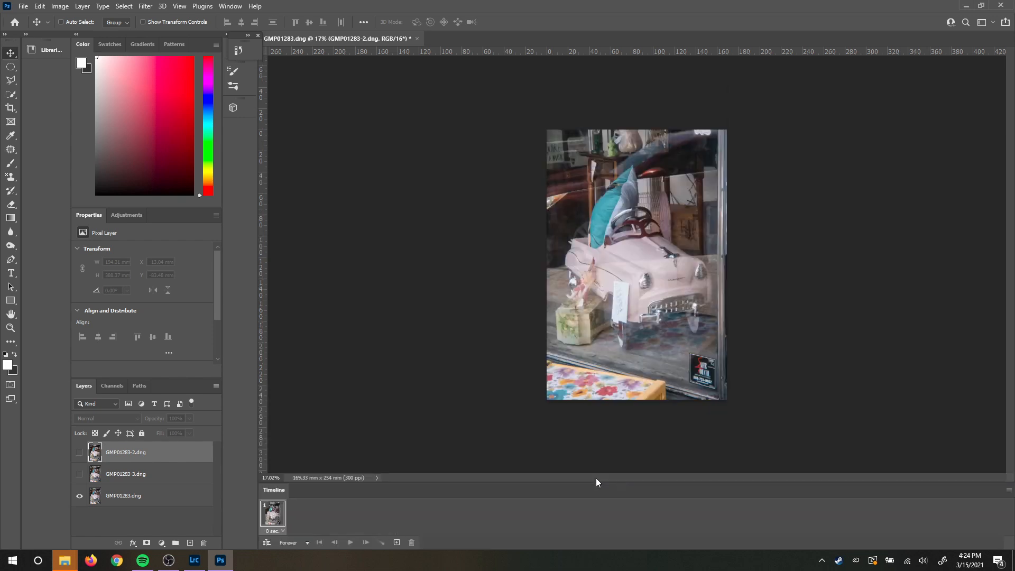
Step: Add frame 2 with GMP01283-3.dng shown, frame 3 with GMP01283-2.dng also shown, and frame 4 with GMP01283-2.dng hidden again
click(396, 543)
click(79, 490)
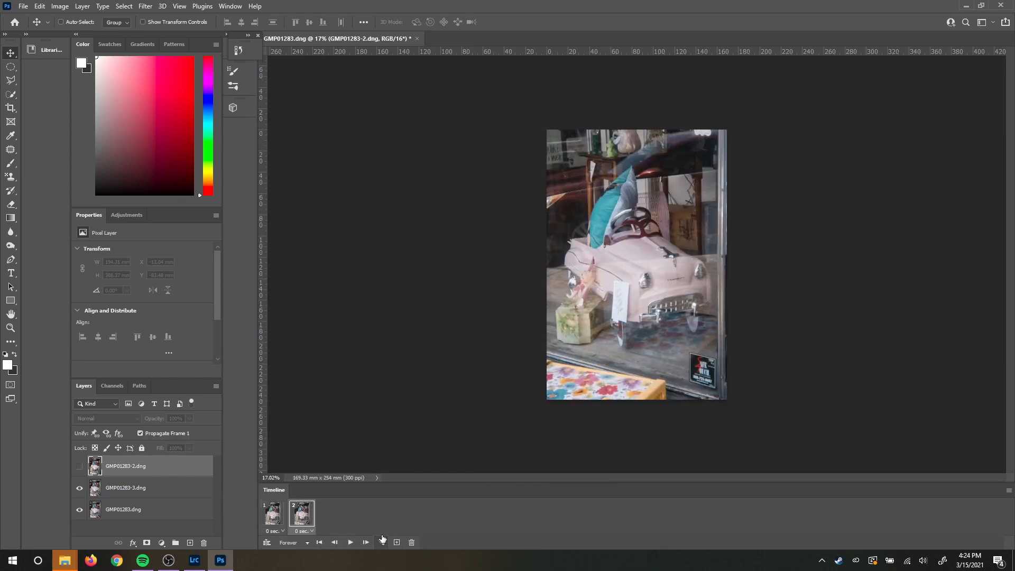
click(397, 543)
click(79, 466)
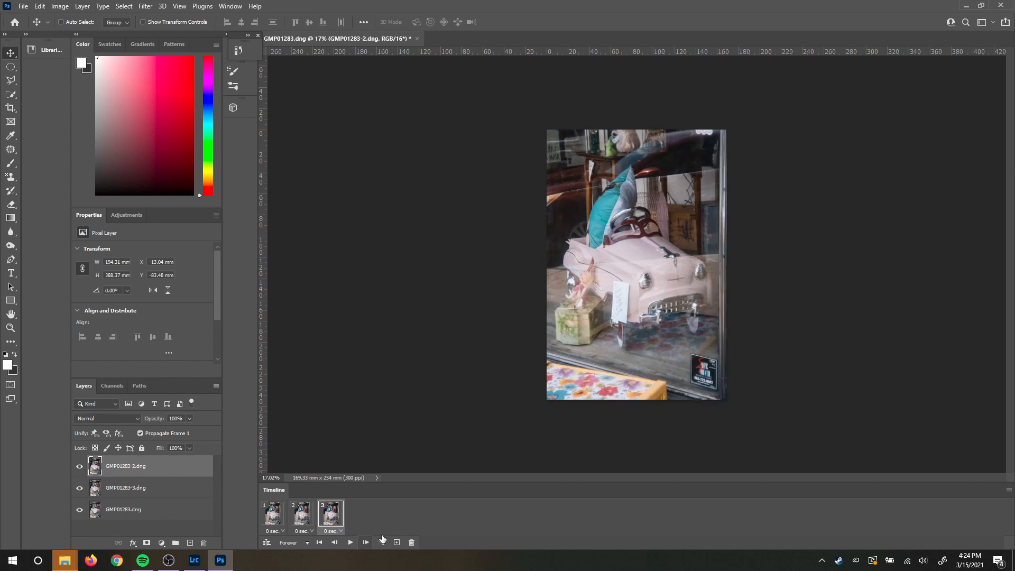
click(396, 542)
click(81, 468)
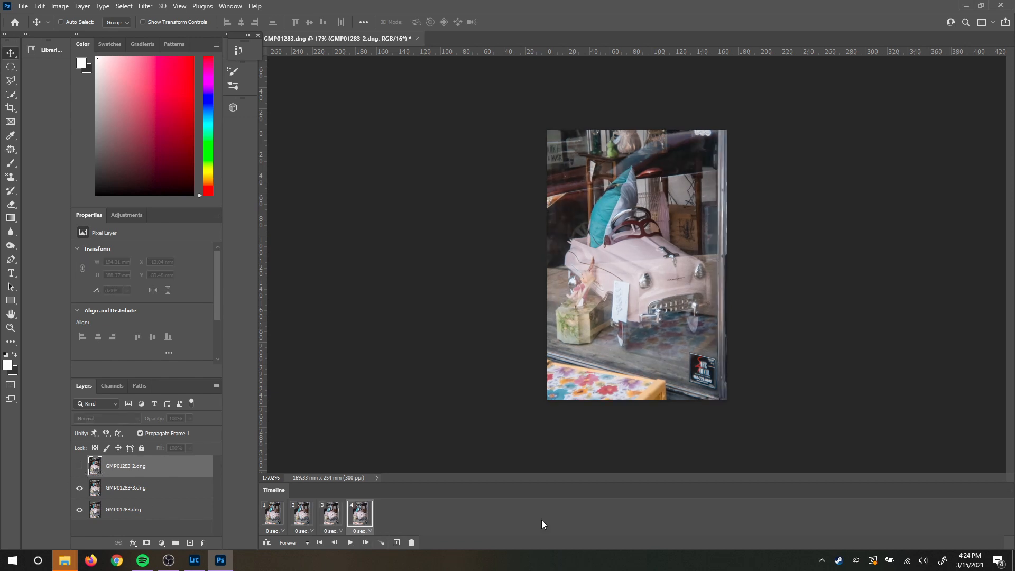
Step: Play the four-frame animation to review the wiggle motion, and stop it
key(space)
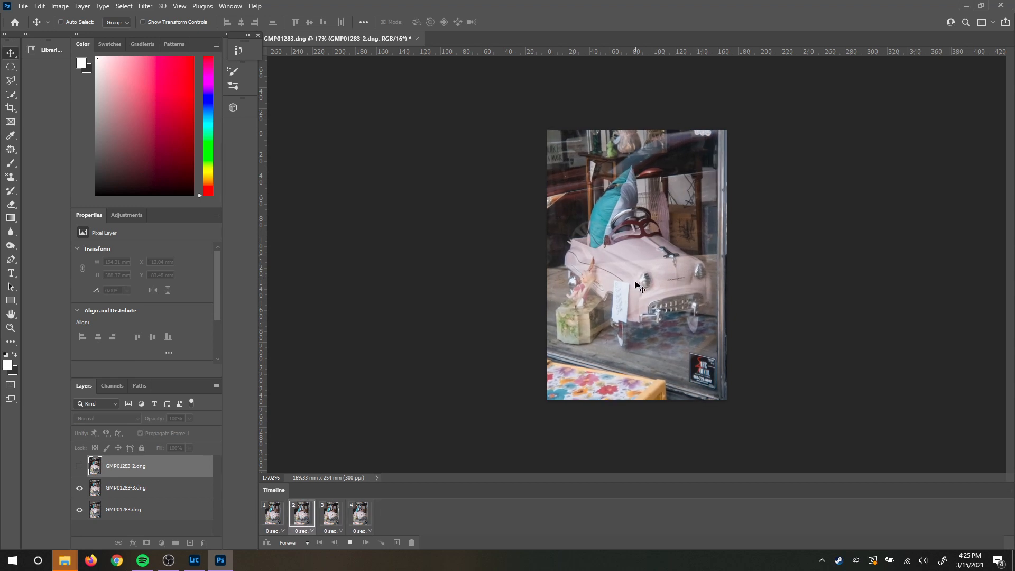
key(space)
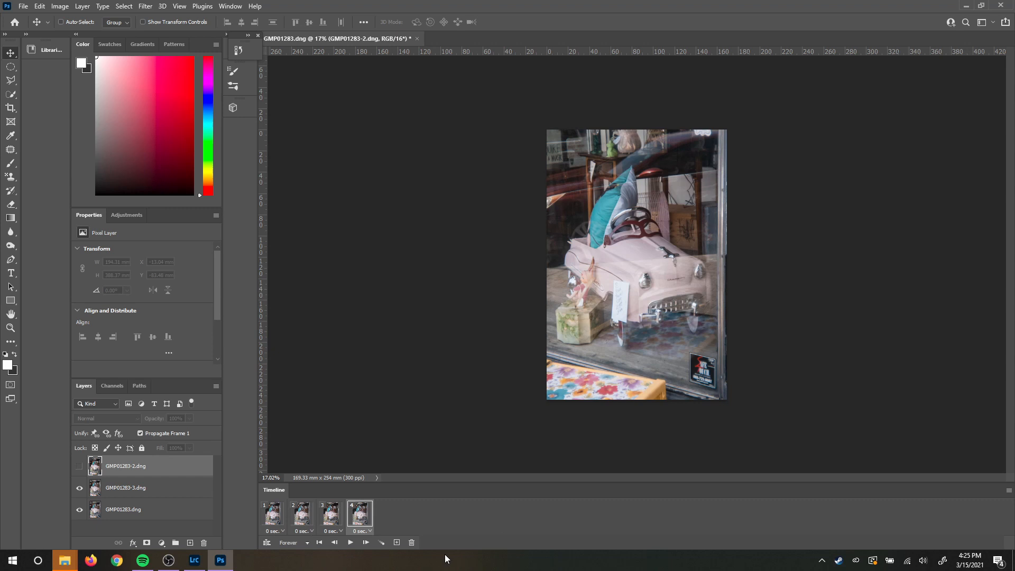
Step: Add frame 5 showing only GMP01283.dng and frame 6 with GMP01283-3.dng shown again, leaving the GMP01283-3.dng layer selected
click(397, 543)
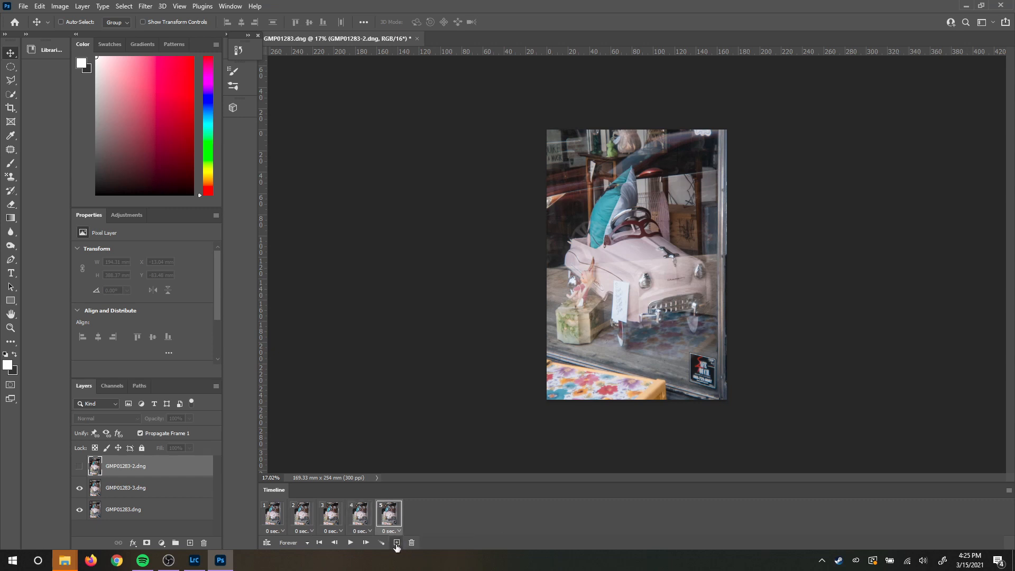
click(80, 490)
click(124, 504)
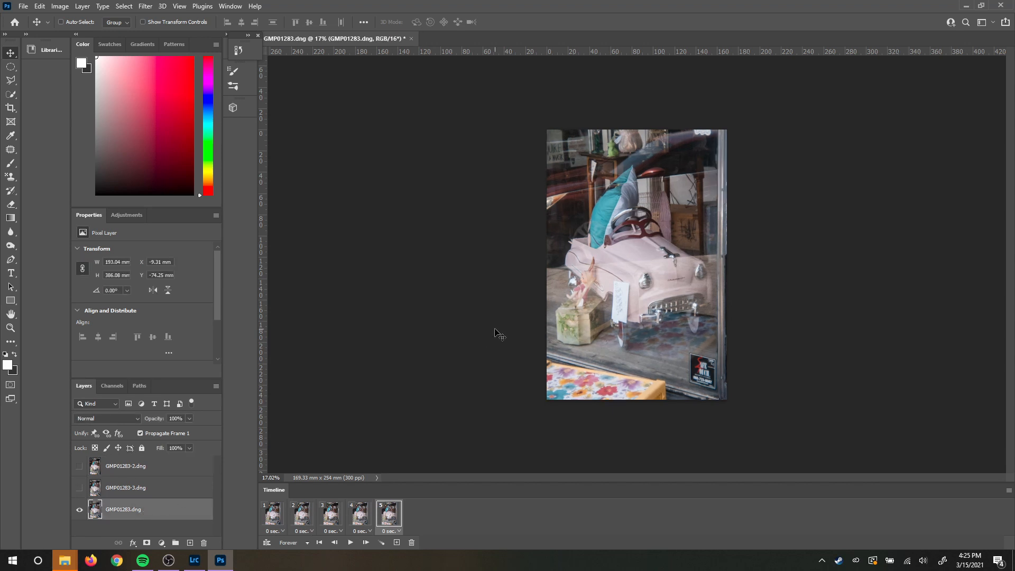
click(397, 543)
click(79, 488)
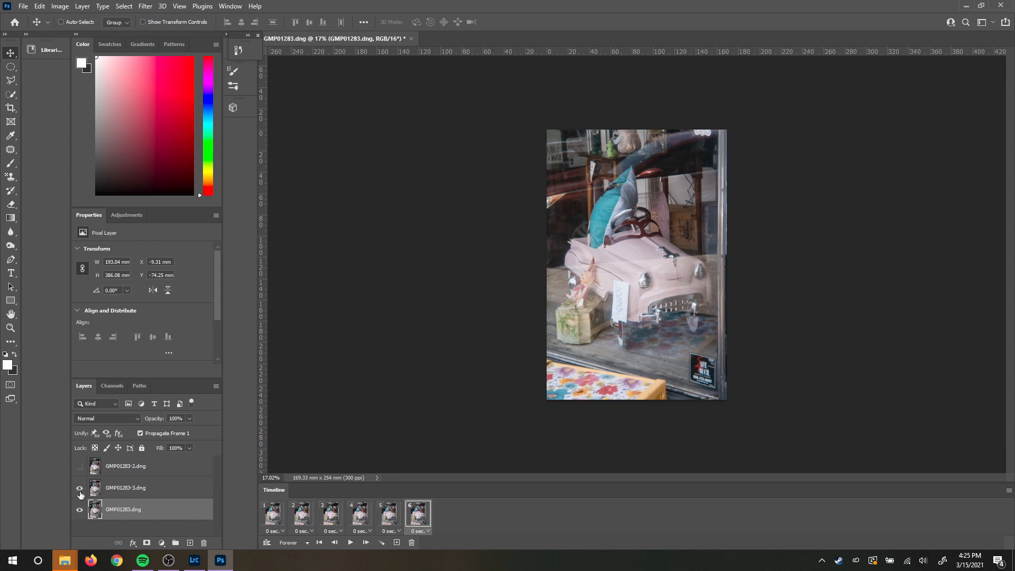
click(125, 487)
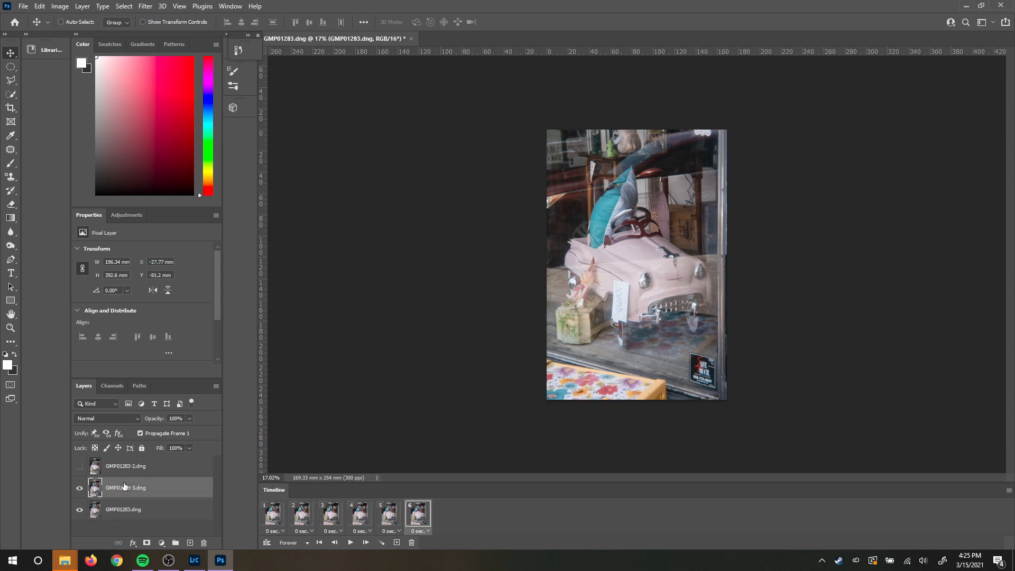
Step: Check the overlap in frame 6 by switching GMP01283-3.dng to Subtract and back to Normal
click(131, 416)
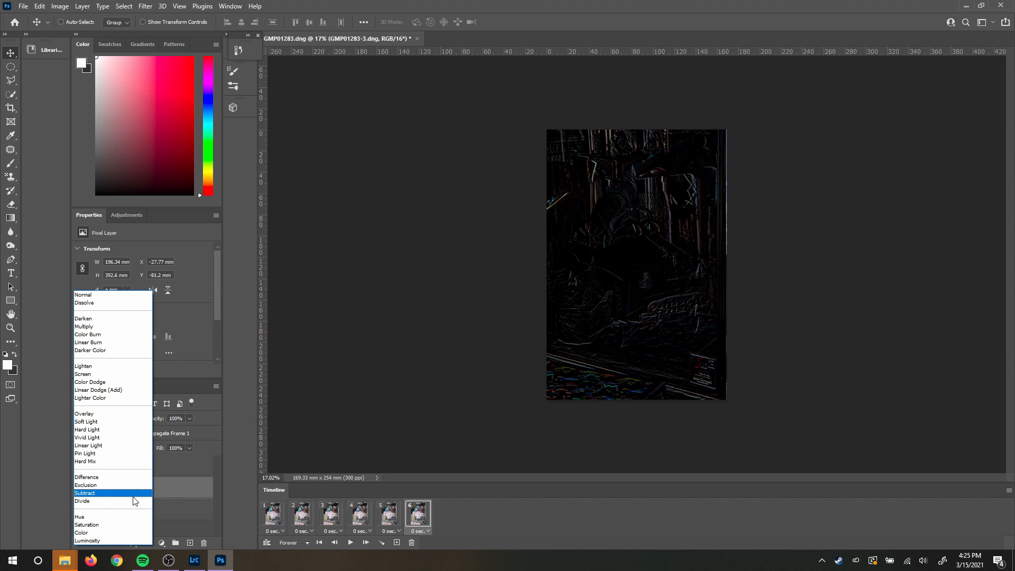
click(135, 493)
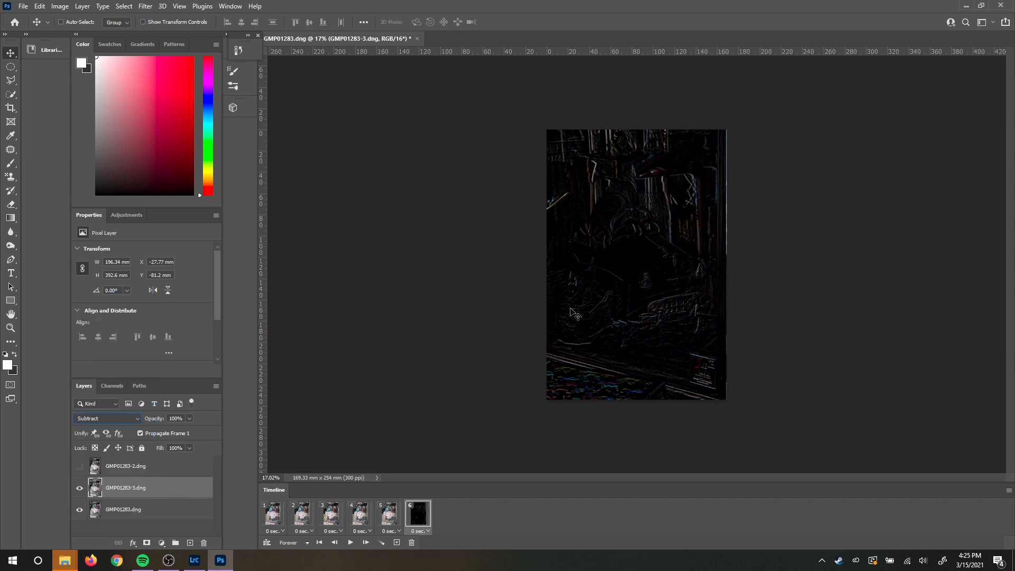
click(109, 418)
click(87, 294)
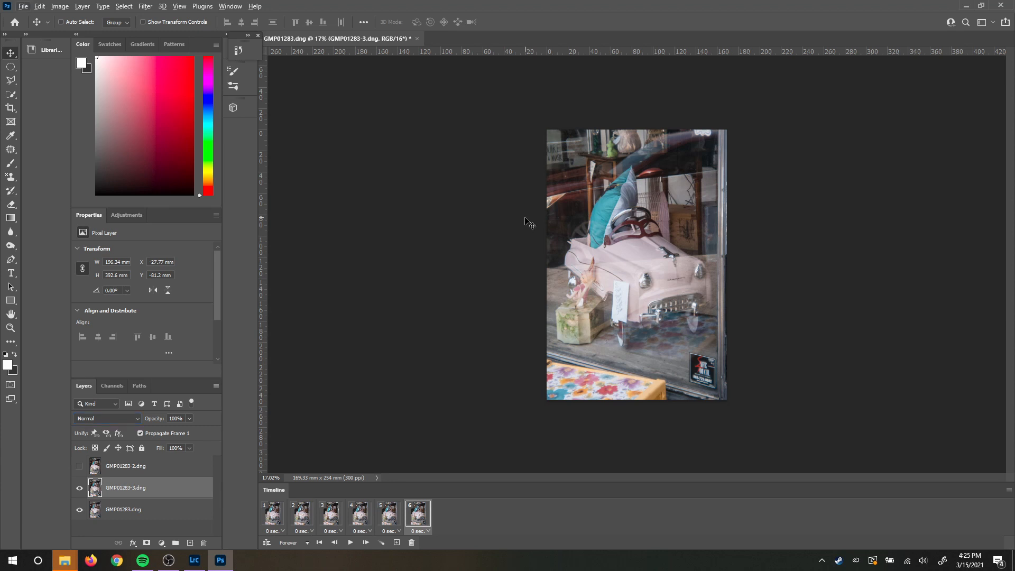
Step: Set GMP01283-3.dng to Subtract in frame 6, move it about 1.5 mm to the right, and examine the edge alignment up close
scroll(614, 186, up, 7)
drag(614, 169, 502, 220)
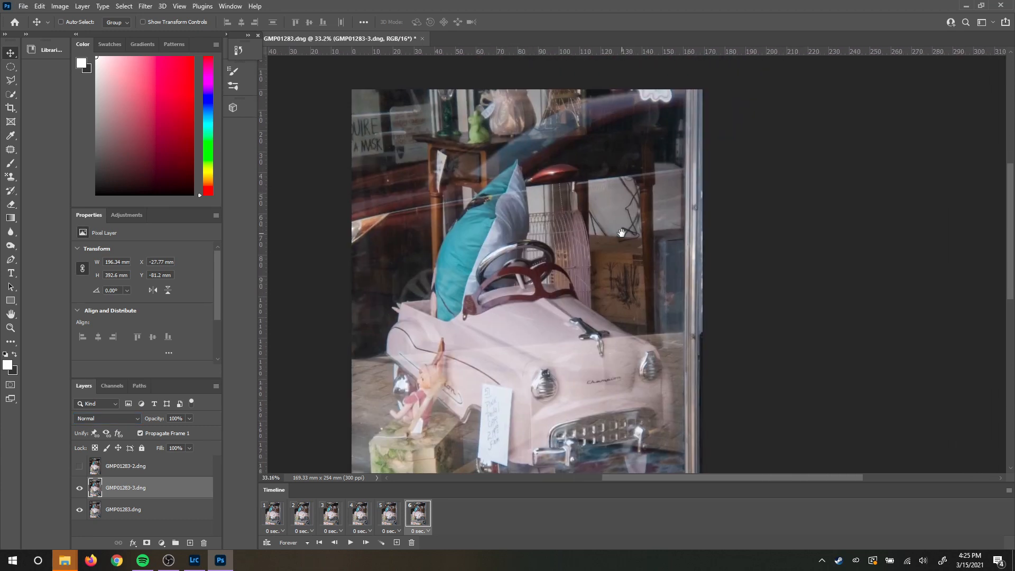
drag(619, 246, 590, 241)
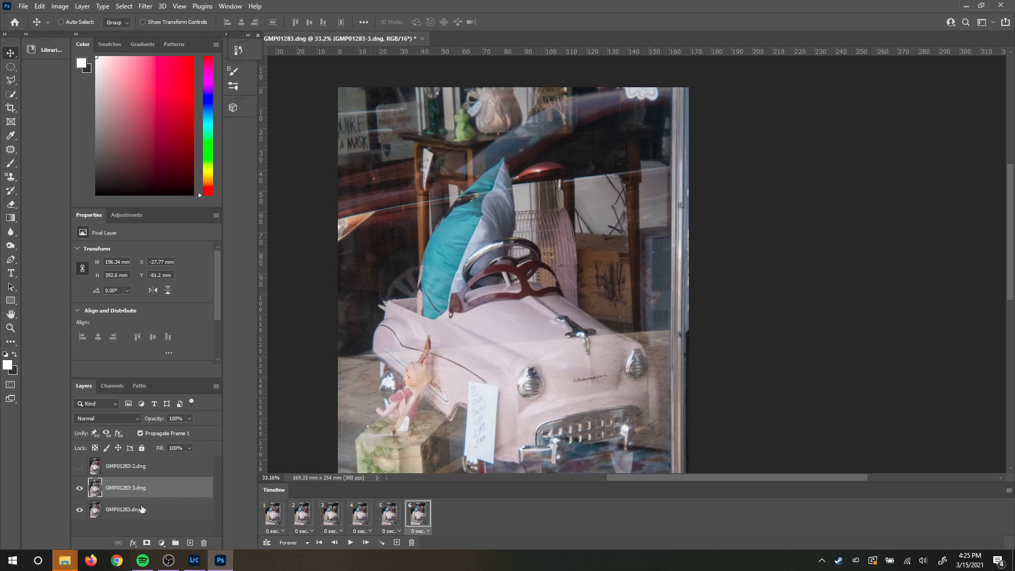
click(136, 419)
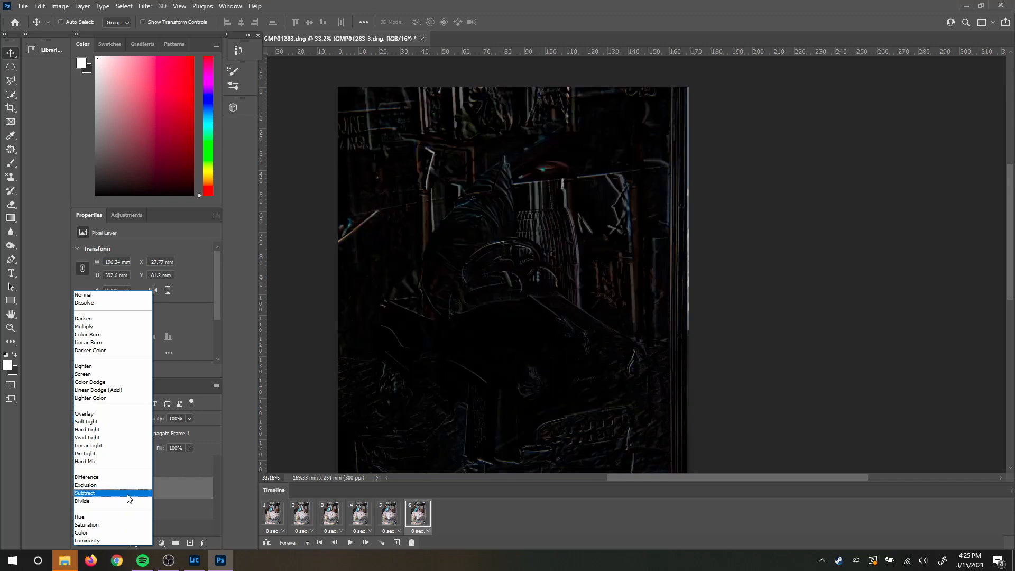
click(130, 497)
drag(486, 299, 489, 301)
scroll(640, 222, up, 5)
scroll(650, 259, up, 2)
drag(657, 291, 630, 173)
drag(597, 297, 599, 234)
scroll(600, 234, down, 3)
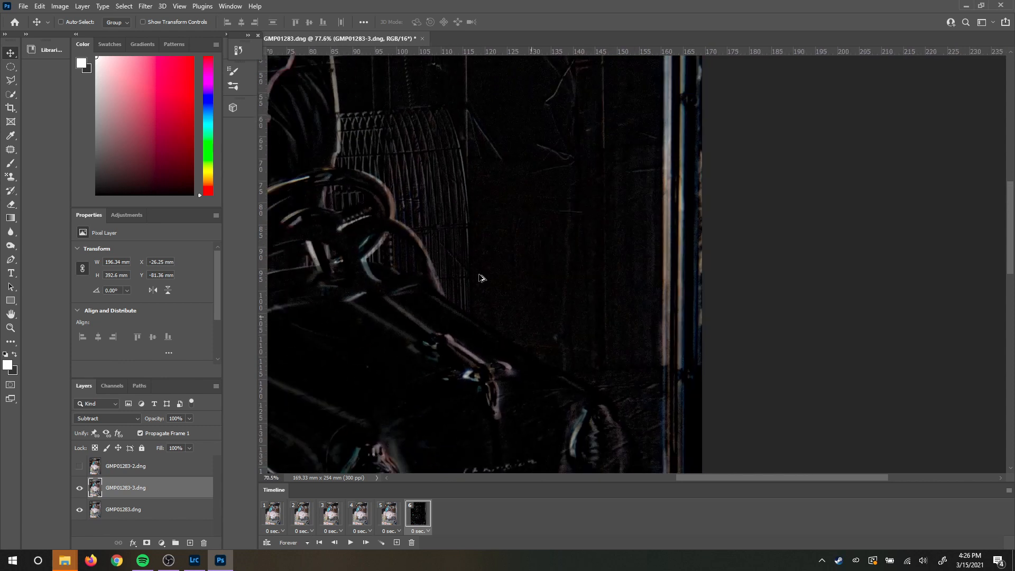
Step: Set the GMP01283-3.dng layer's blend mode back to Normal in frame 6
click(131, 416)
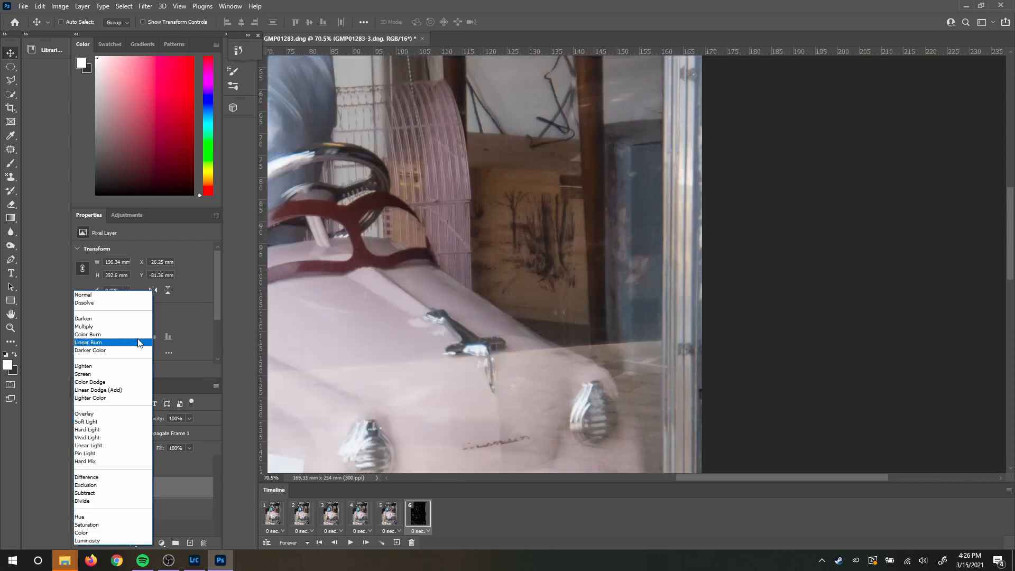
click(127, 294)
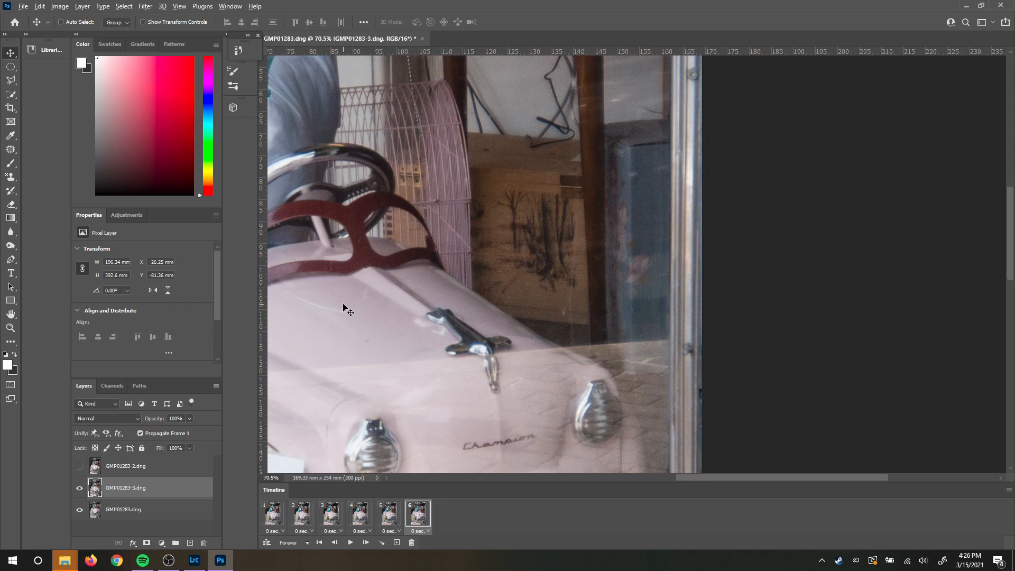
scroll(348, 309, down, 4)
Step: Toggle GMP01283-3.dng's visibility repeatedly to compare its alignment with GMP01283.dng, leaving it shown
click(84, 491)
click(83, 491)
click(83, 491)
click(83, 491)
click(84, 491)
click(84, 491)
click(84, 491)
click(83, 491)
click(83, 490)
click(84, 491)
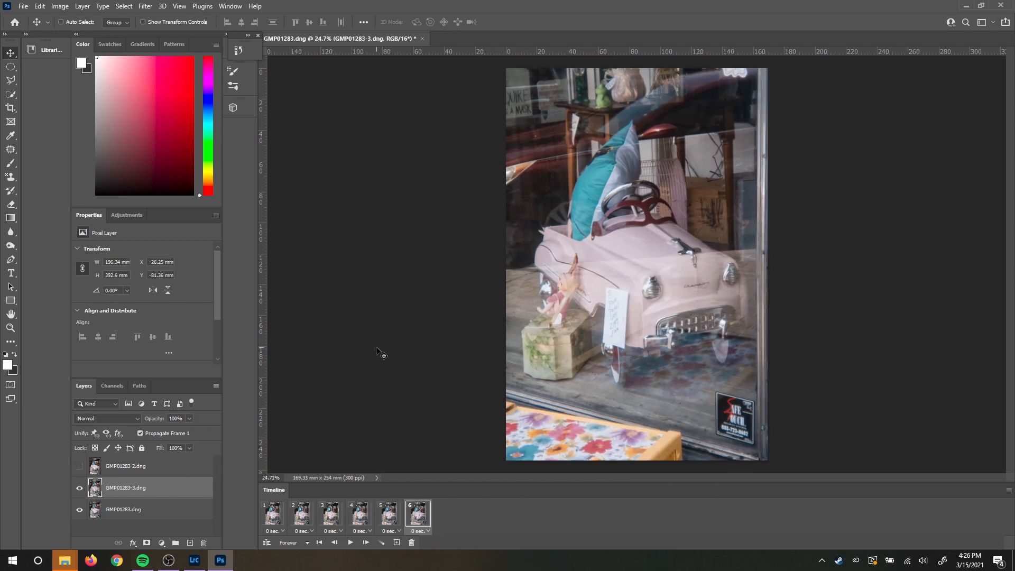
click(82, 491)
click(81, 491)
click(82, 491)
click(82, 491)
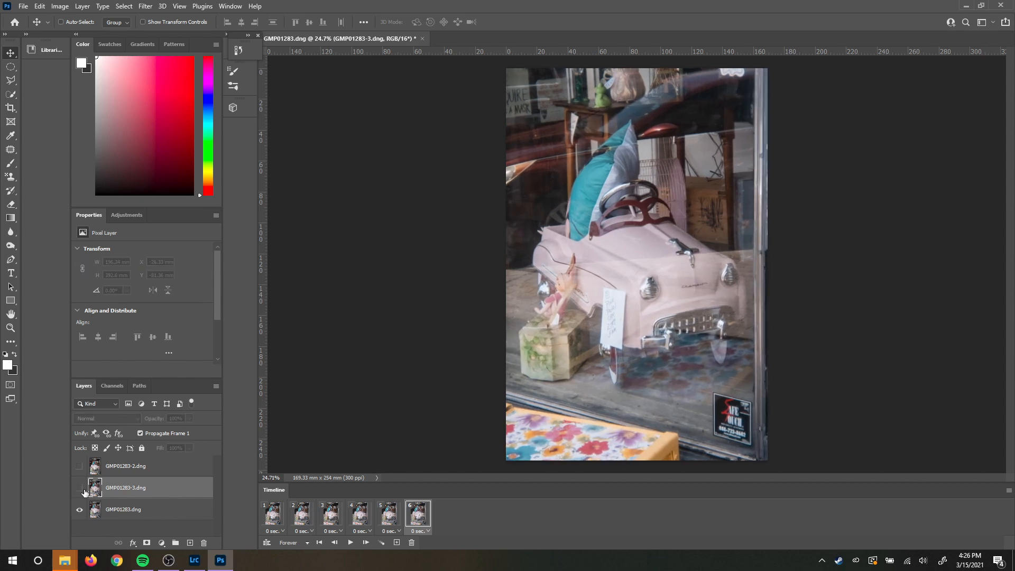
click(80, 491)
click(80, 491)
Step: Add frame 7 with GMP01283-2.dng shown, and set that layer's blend mode to Subtract
click(396, 543)
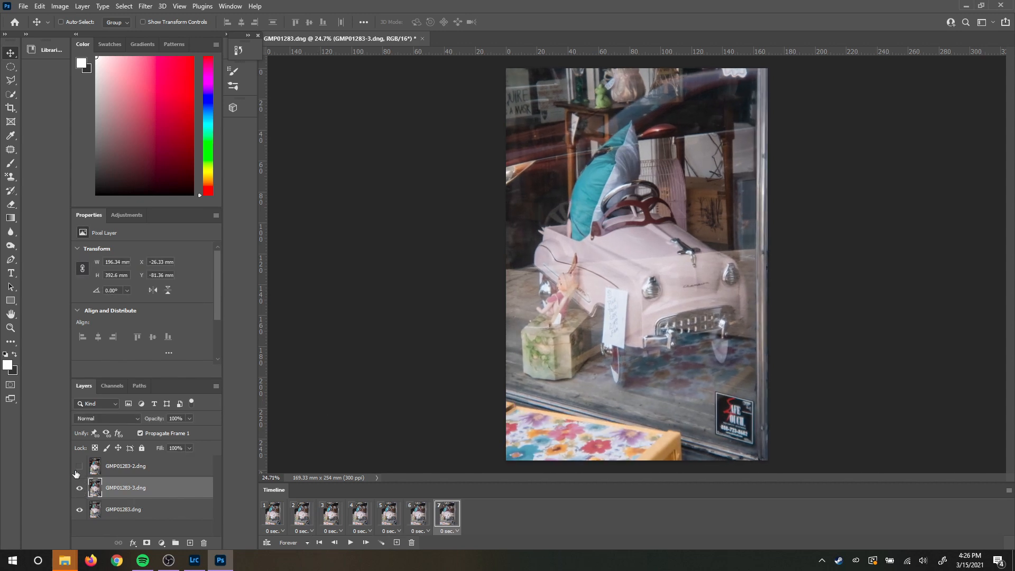
click(79, 466)
click(125, 467)
click(108, 418)
click(90, 495)
Step: Move the GMP01283-2.dng layer slightly to the right to line up its edges with the layers below
scroll(740, 232, up, 10)
scroll(722, 230, down, 7)
scroll(702, 127, up, 7)
drag(652, 329, 679, 333)
scroll(680, 334, down, 7)
Step: Return GMP01283-2.dng to Normal and toggle its visibility to check the alignment over the full image
click(107, 419)
click(101, 295)
click(79, 466)
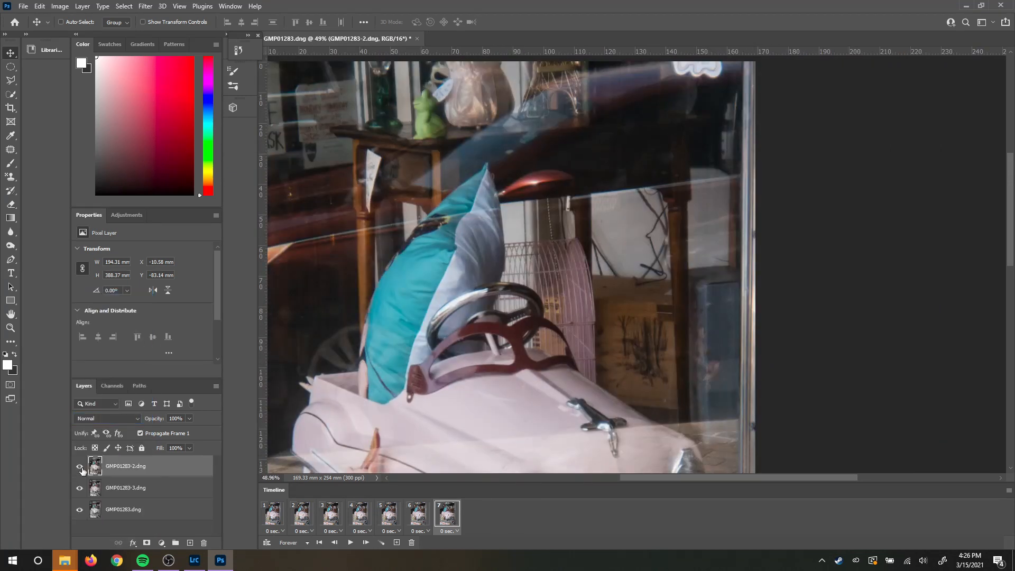
scroll(439, 391, down, 3)
click(79, 466)
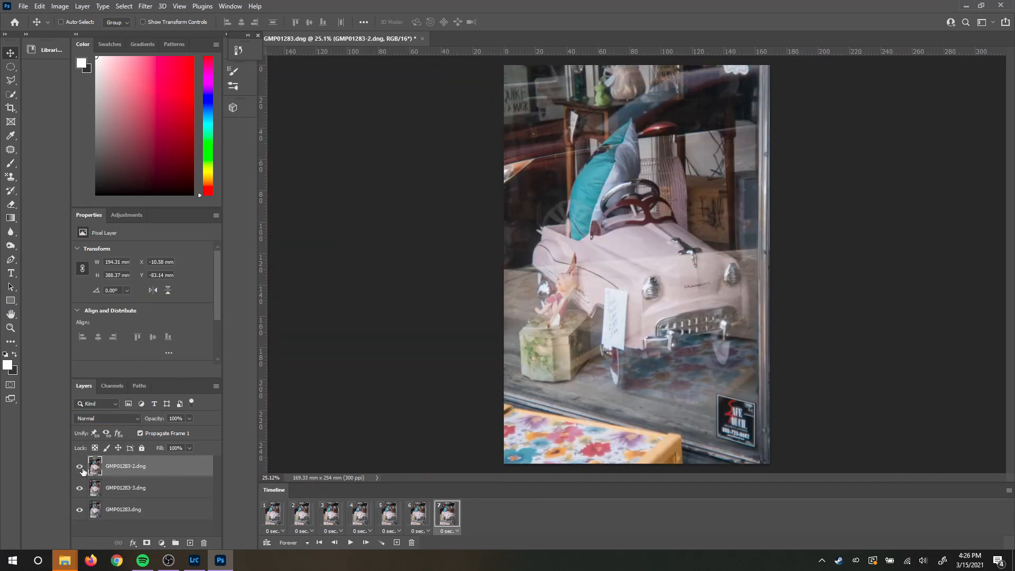
Step: Duplicate frame 6, end the sequence with the copy as frame 8, and play the animation before stopping it
drag(420, 510, 397, 544)
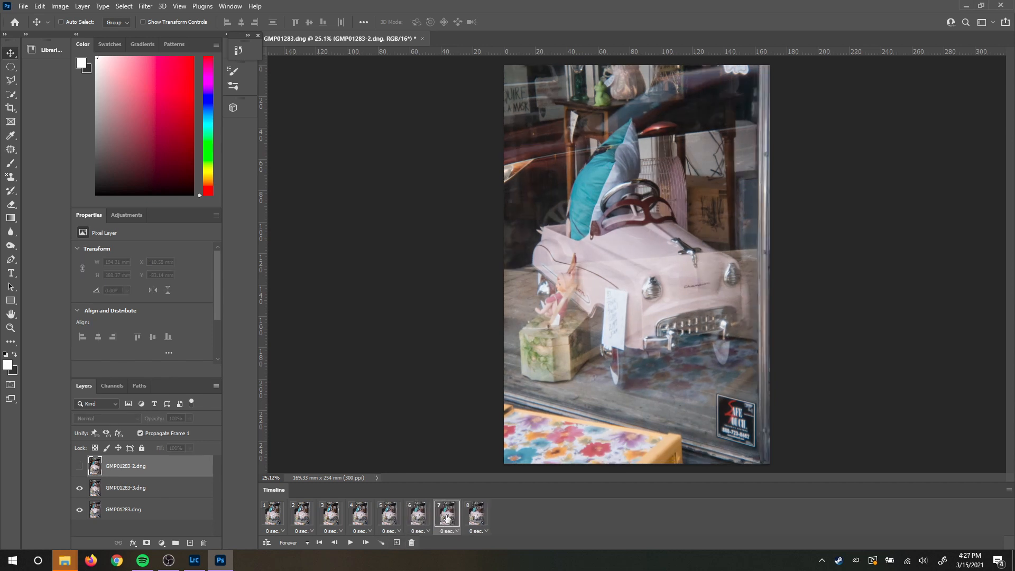
click(478, 517)
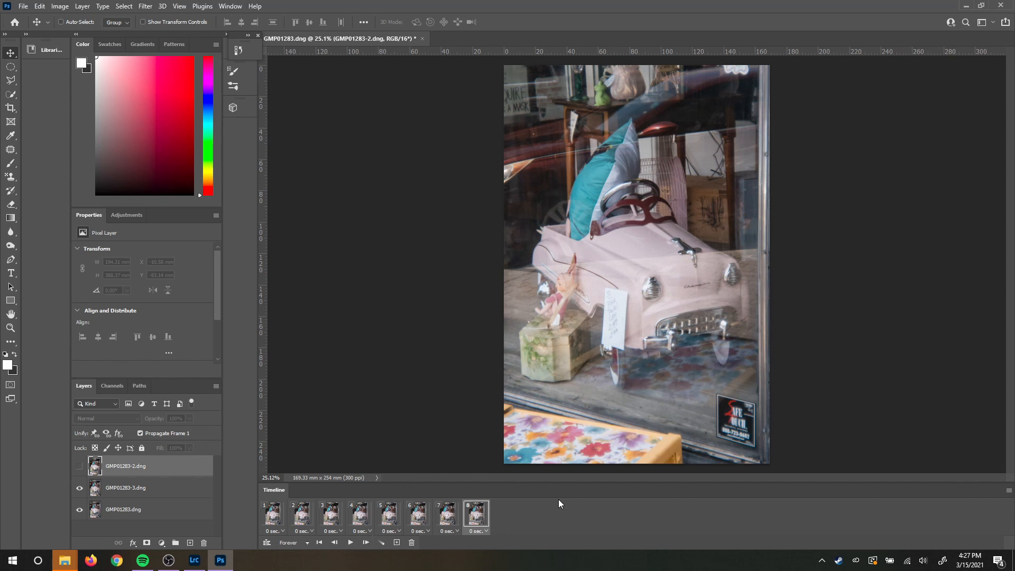
click(350, 543)
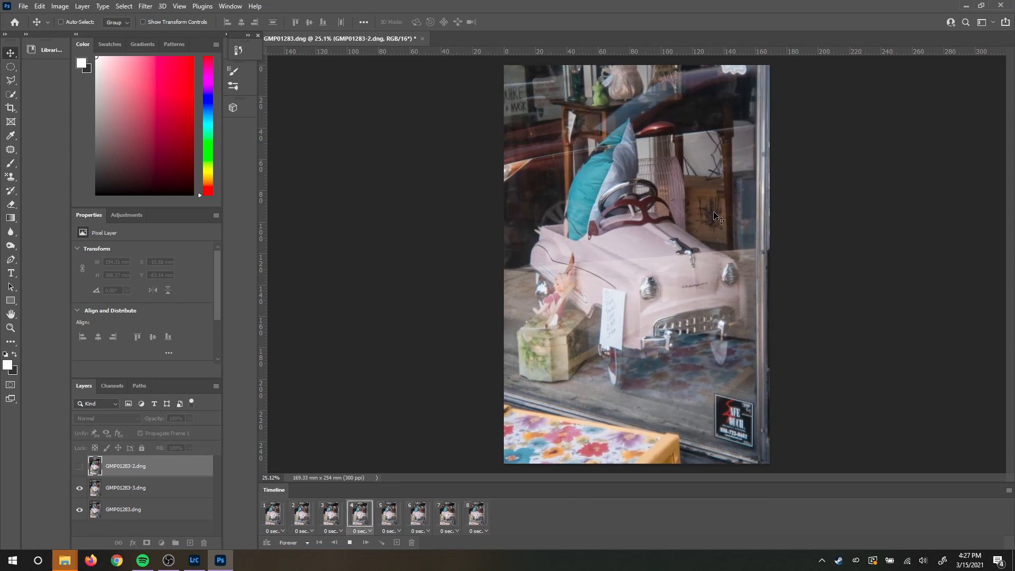
key(space)
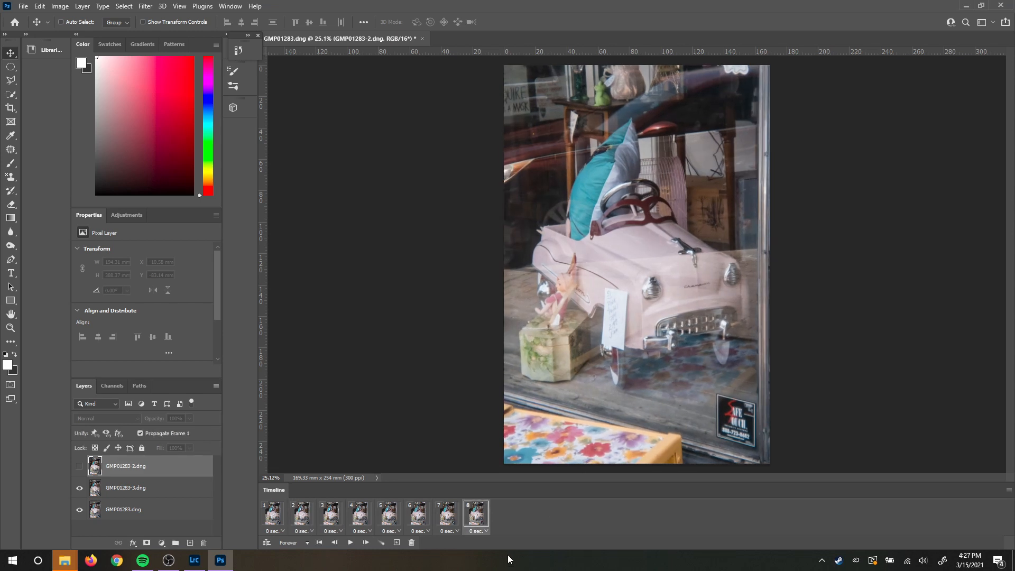
Step: Duplicate frames 2–5 and also their copies in frames 6–9, extending the animation to 16 frames
click(385, 520)
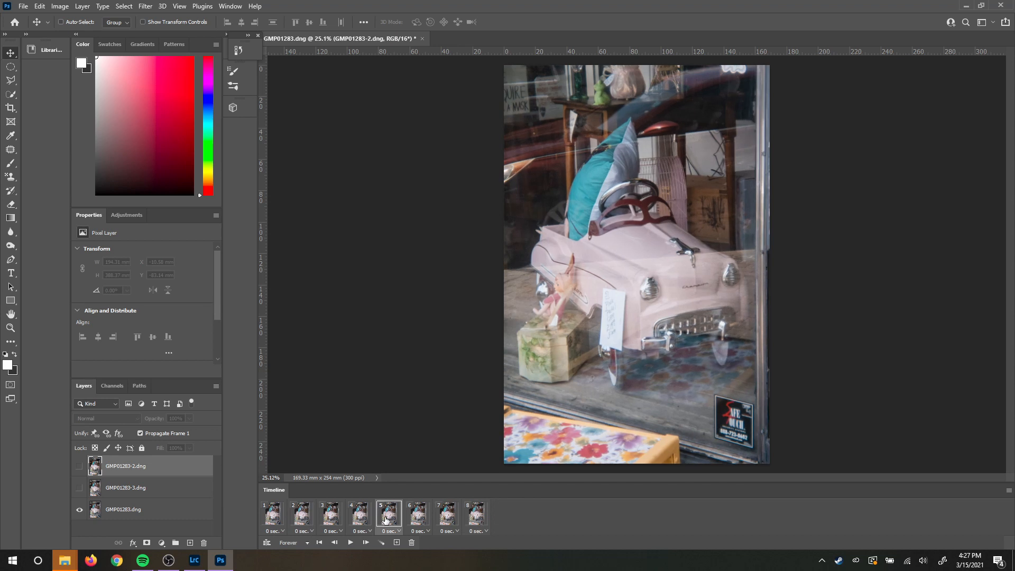
click(359, 523)
click(380, 524)
click(303, 521)
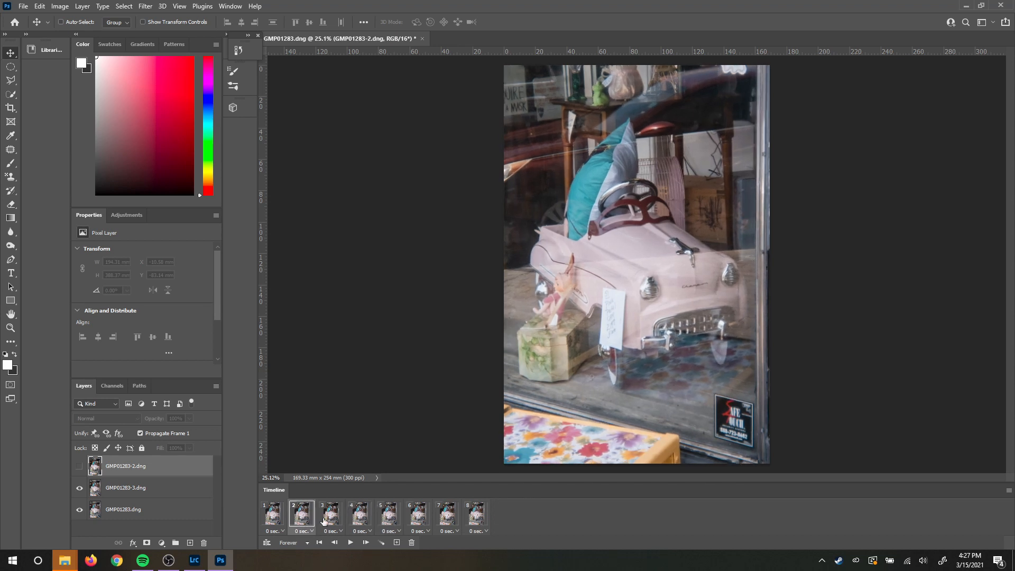
click(397, 542)
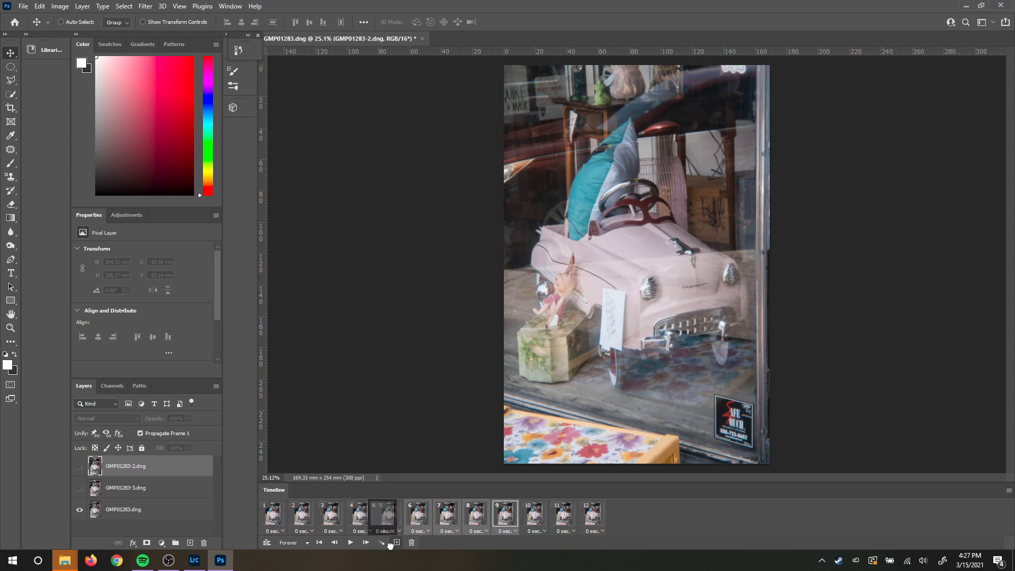
click(397, 542)
Step: Step back and forth through frames 13 to 16 to examine which layers each one shows
click(651, 524)
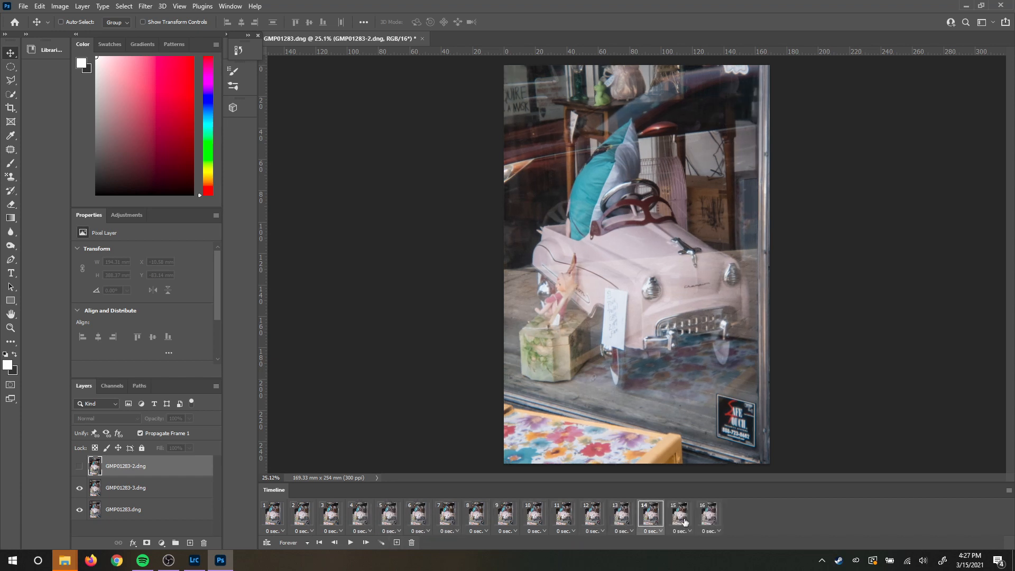
click(626, 523)
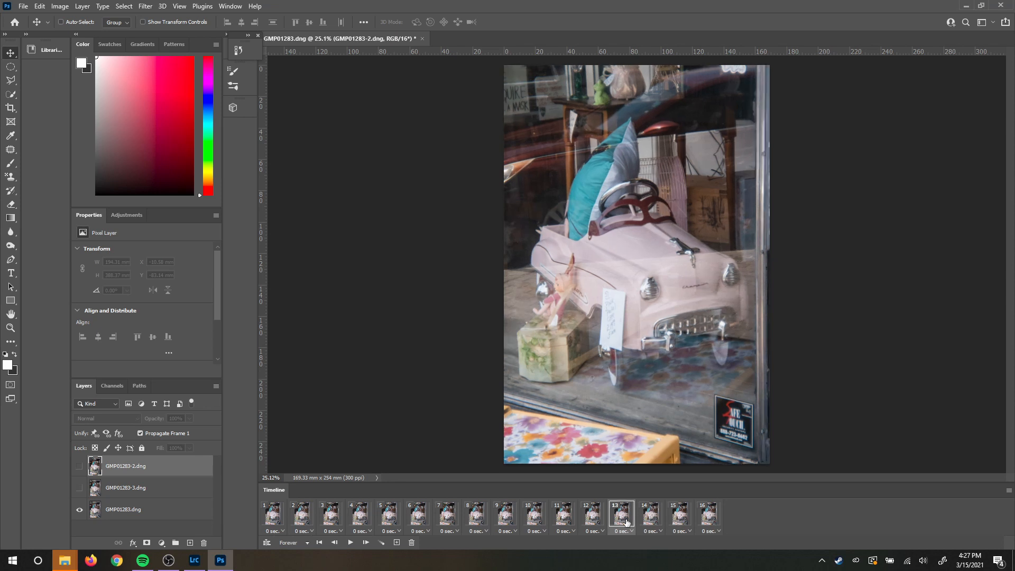
click(652, 525)
click(683, 524)
click(714, 520)
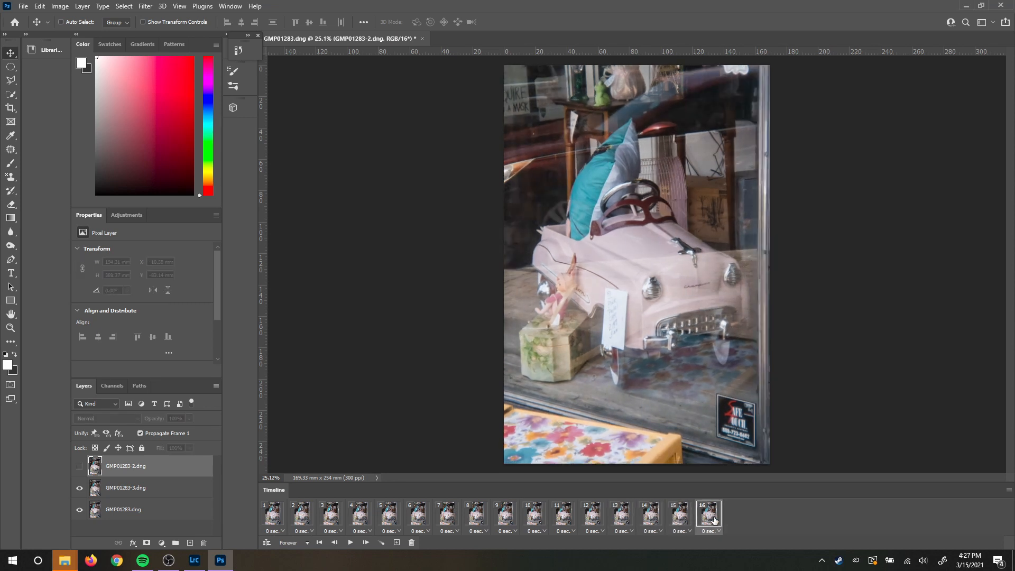
click(679, 524)
click(651, 524)
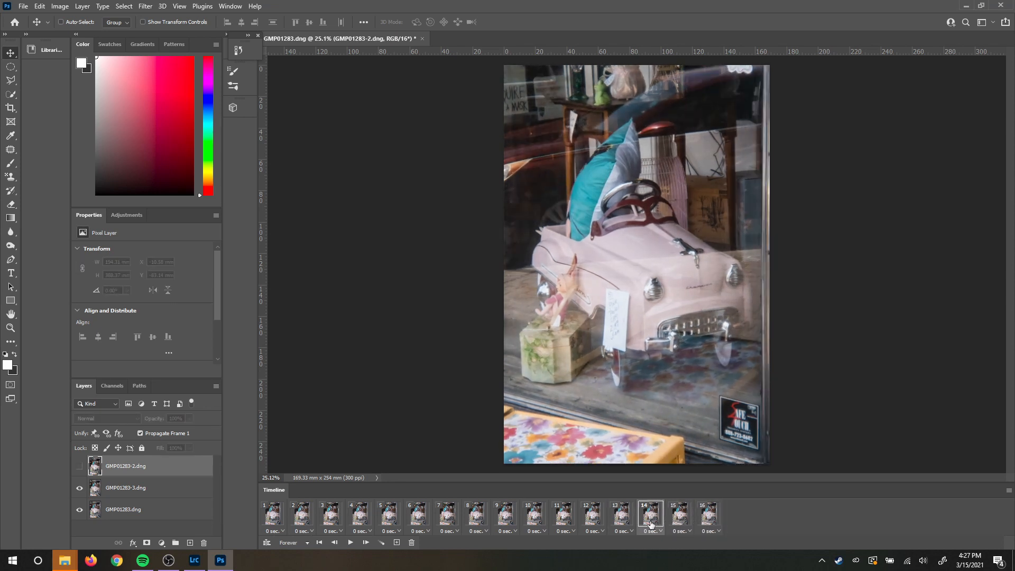
click(685, 522)
click(703, 519)
Step: Duplicate frame 13 to the end of the sequence as frame 17, and duplicate frames 14–17 to reach 21 frames
click(651, 522)
drag(621, 521, 397, 543)
drag(713, 514, 751, 516)
shift+click(652, 522)
drag(651, 522, 398, 547)
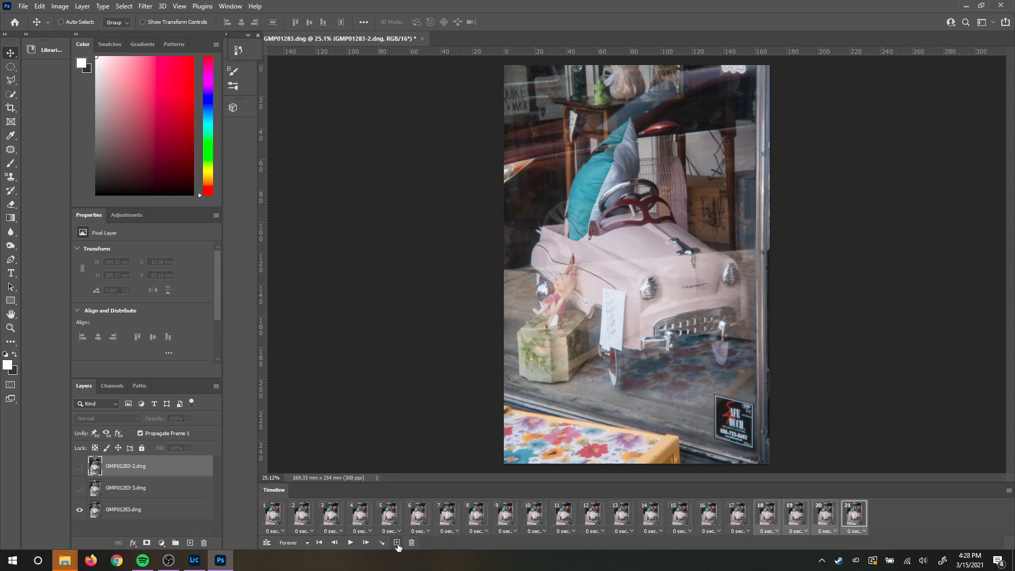
Step: Delete frame 21 and play the remaining 20-frame animation
click(861, 521)
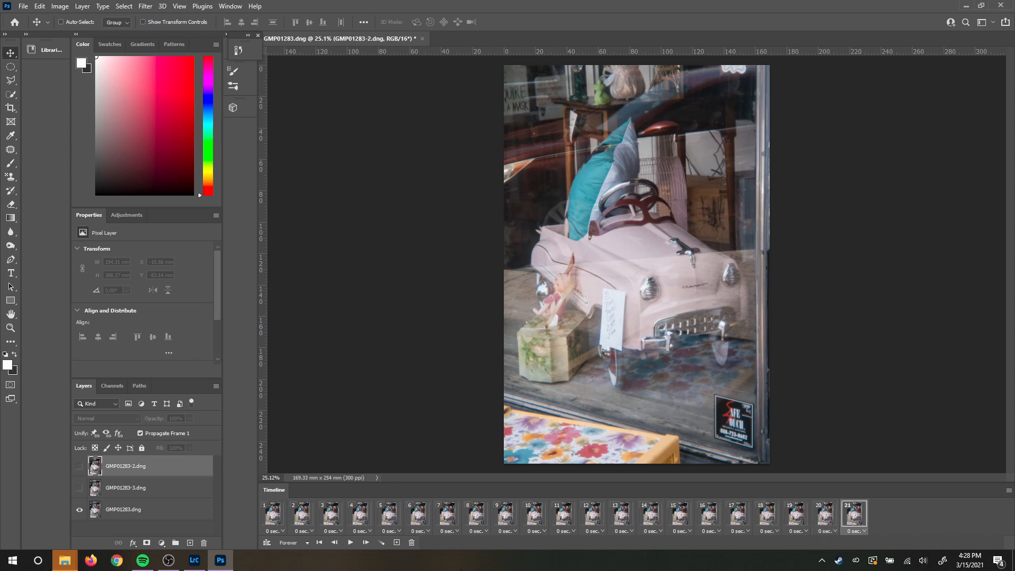
click(412, 543)
click(442, 210)
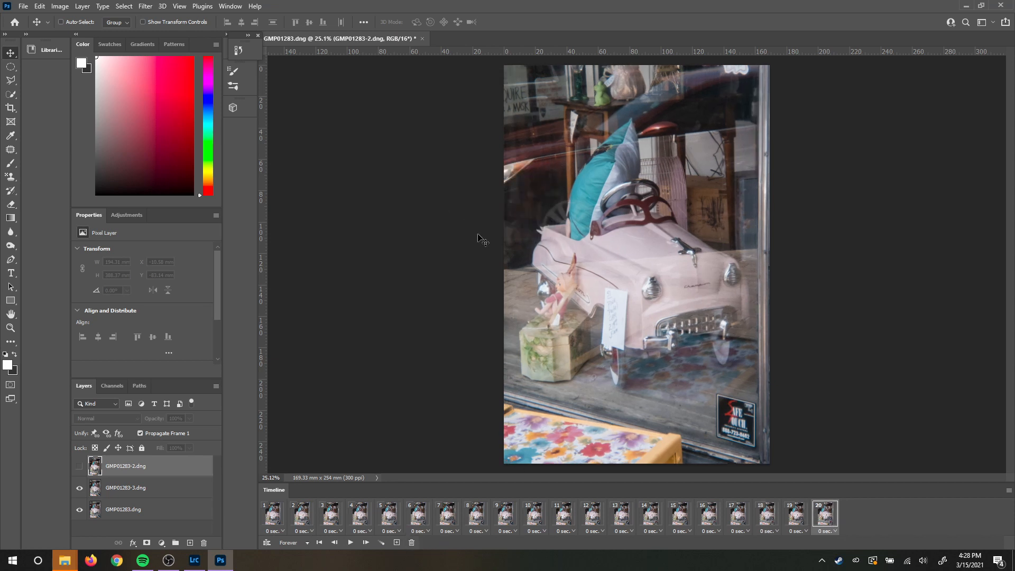
key(space)
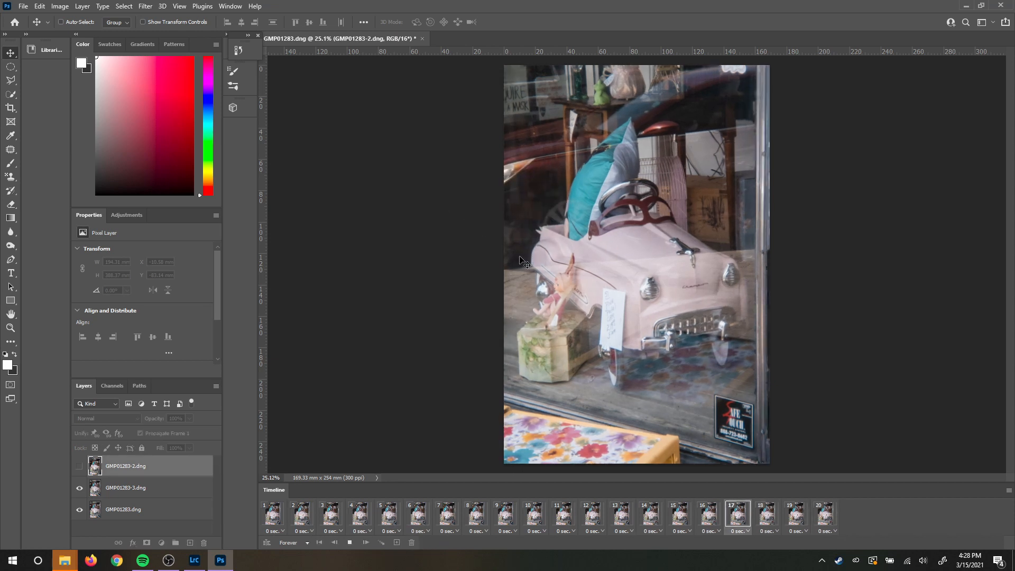